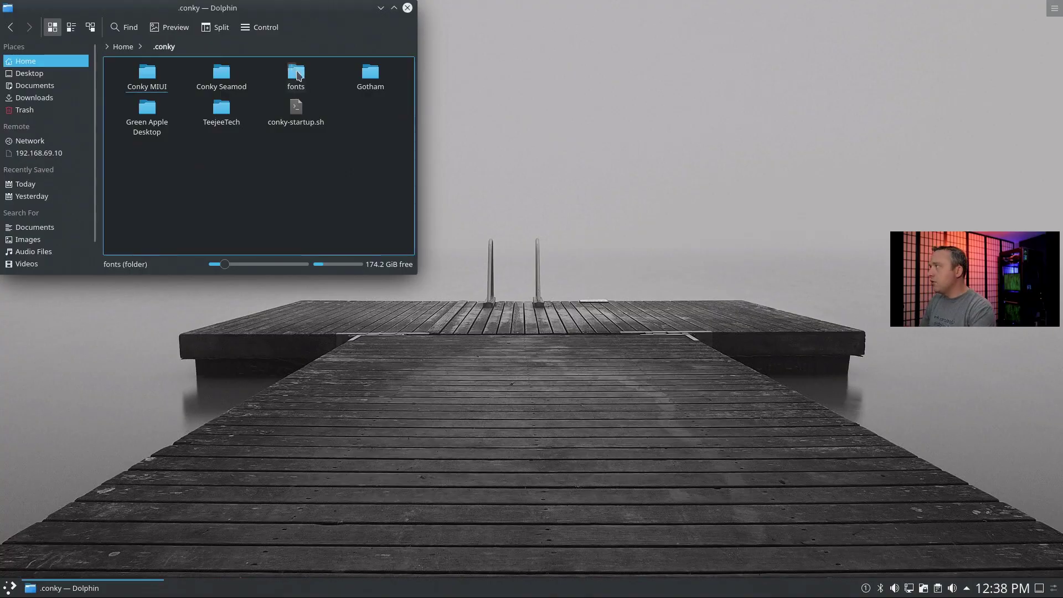
# Check the full path of the .conky folder and view the contents of its Gotham theme folder
pyautogui.click(199, 46)
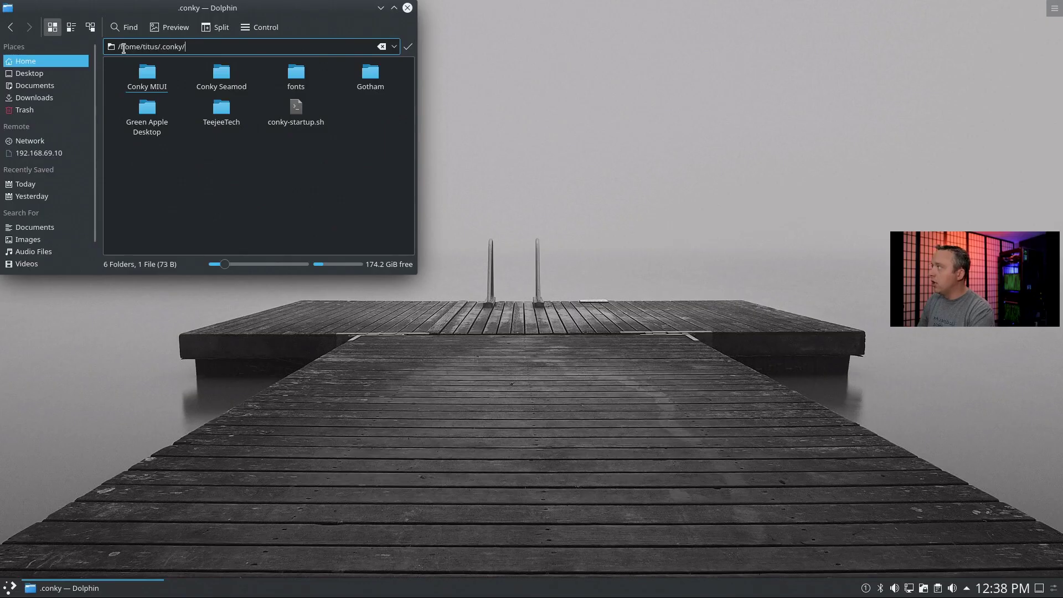
pyautogui.click(237, 153)
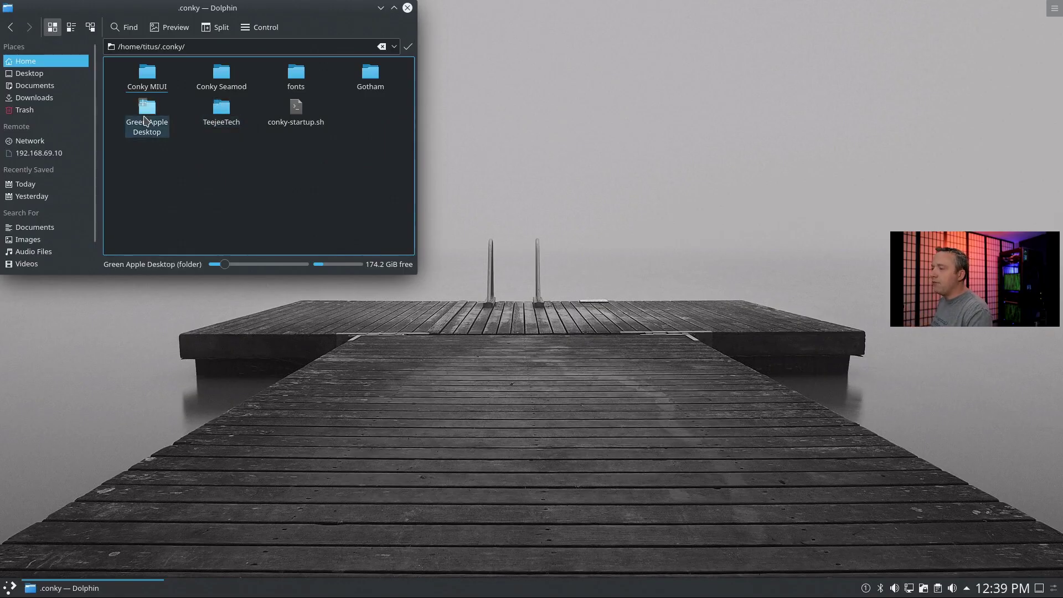
pyautogui.click(376, 87)
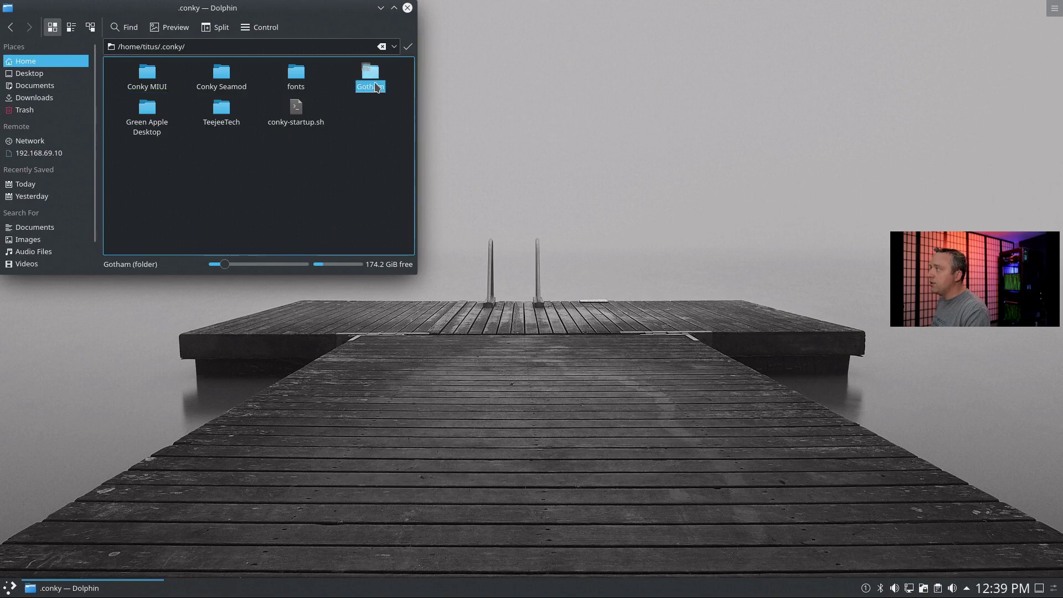
pyautogui.click(376, 87)
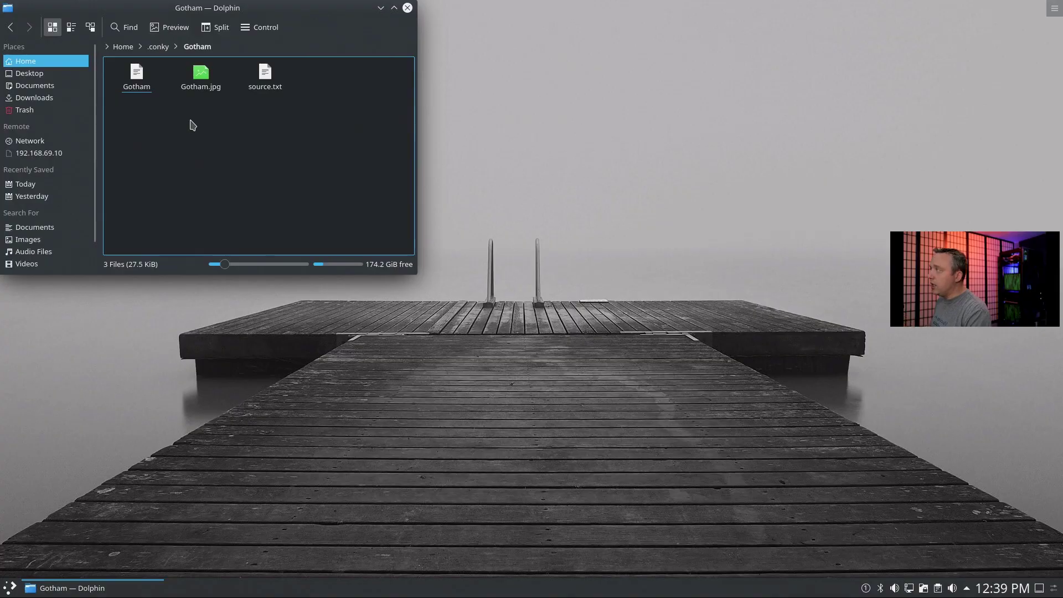
pyautogui.click(163, 50)
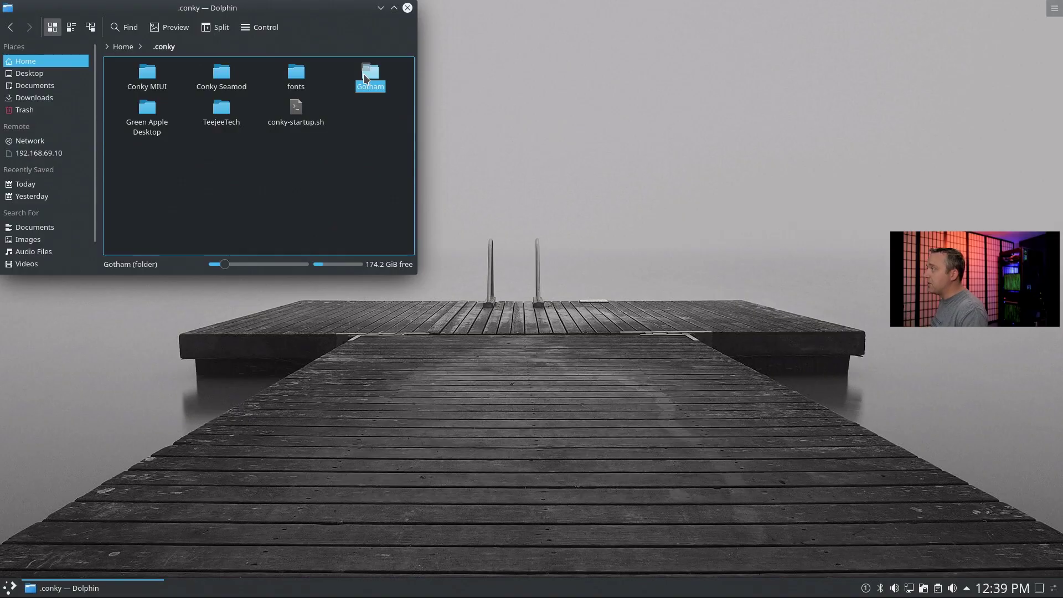
pyautogui.click(308, 174)
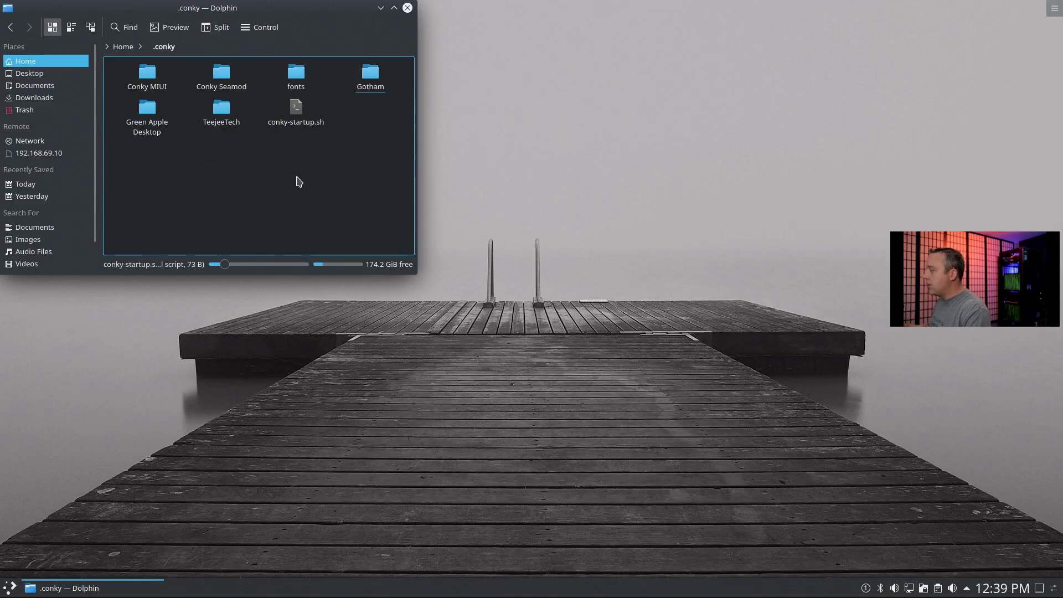
pyautogui.hotkey('alt', 'shift', 'F4')
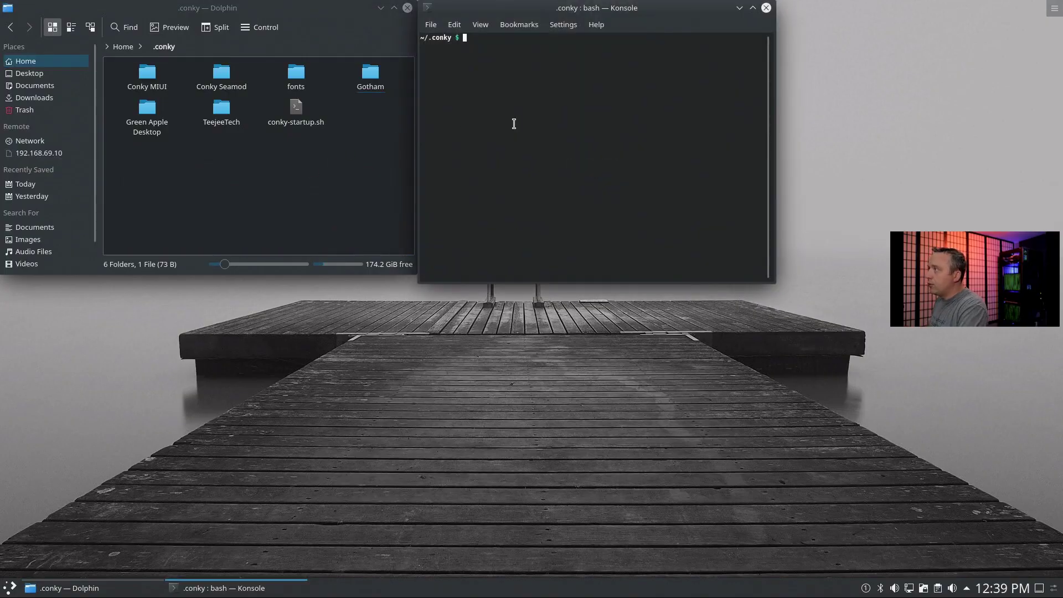
pyautogui.write('git clone https://github.com/ChrisTitusTech/titus-conky/')
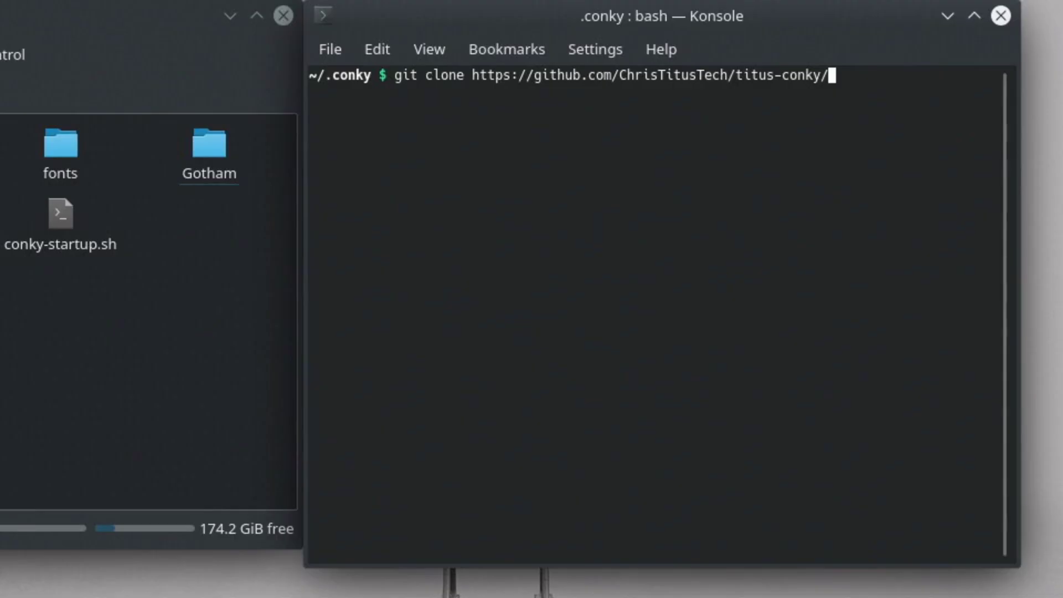
pyautogui.press('Return')
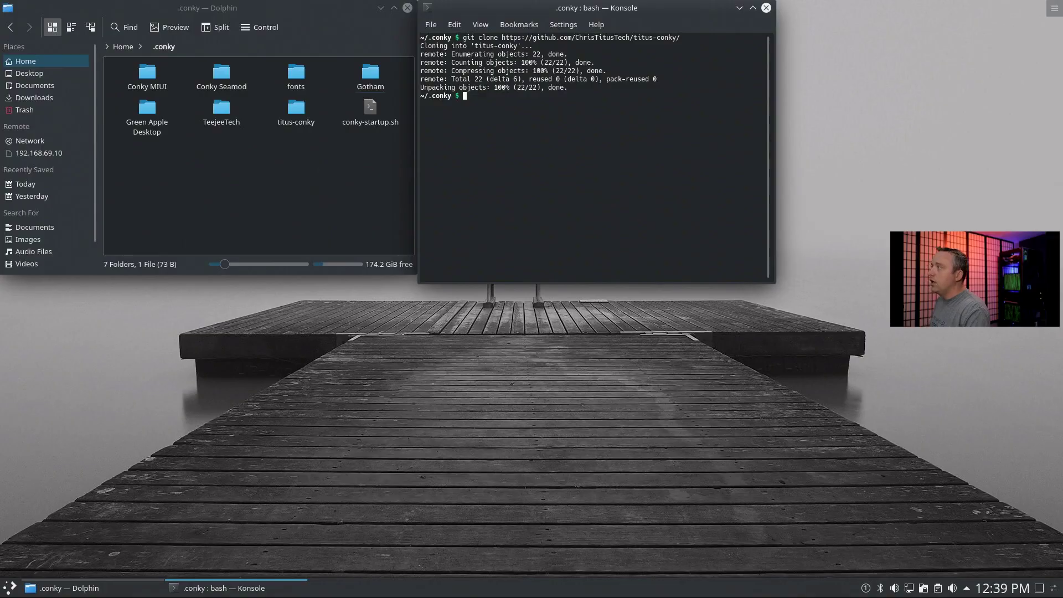
pyautogui.click(766, 7)
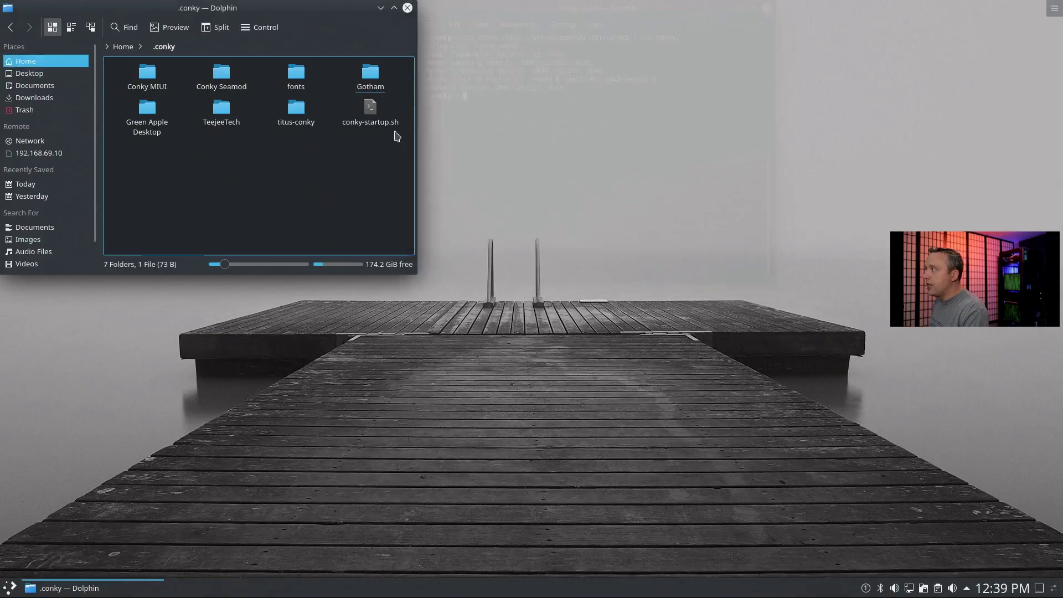
# Copy conky-startup.sh and Titus.conkyrc from the titus-conky folder into .conky, overwriting the existing startup script
pyautogui.doubleClick(296, 108)
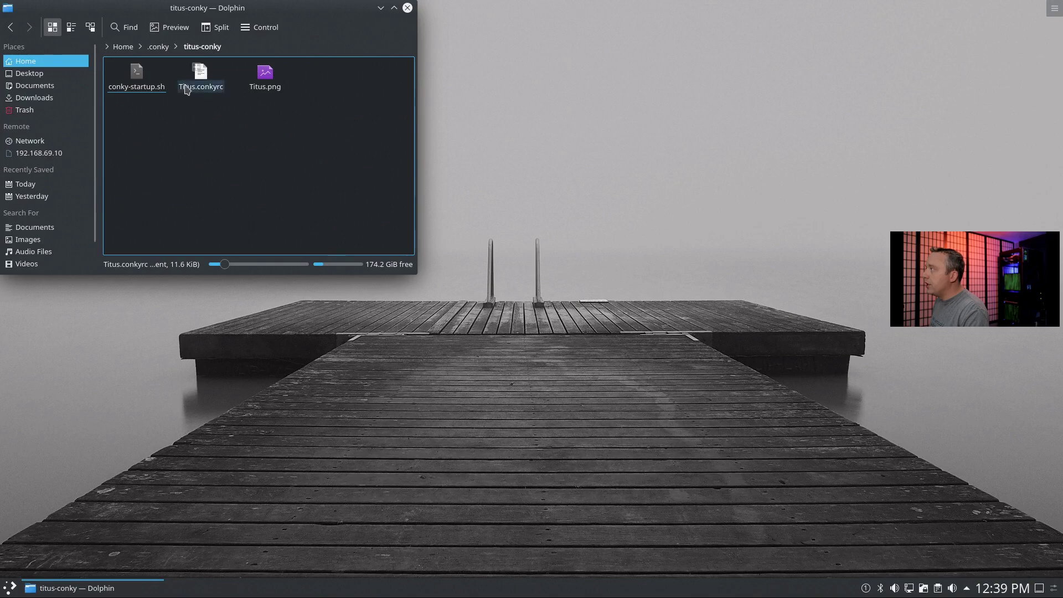
pyautogui.moveTo(205, 114); pyautogui.dragTo(108, 63)
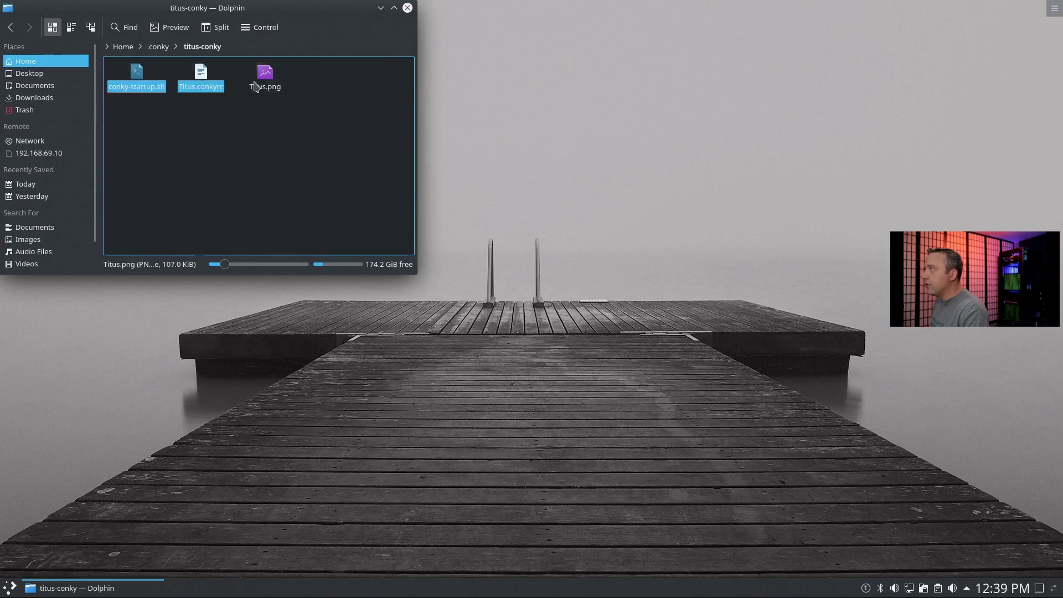
pyautogui.rightClick(196, 87)
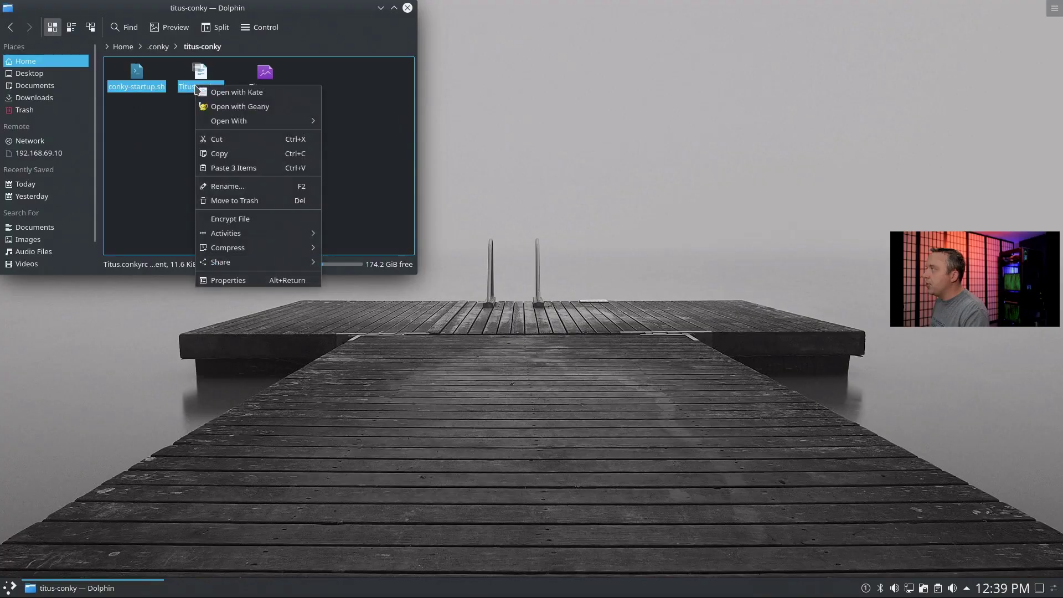
pyautogui.click(221, 154)
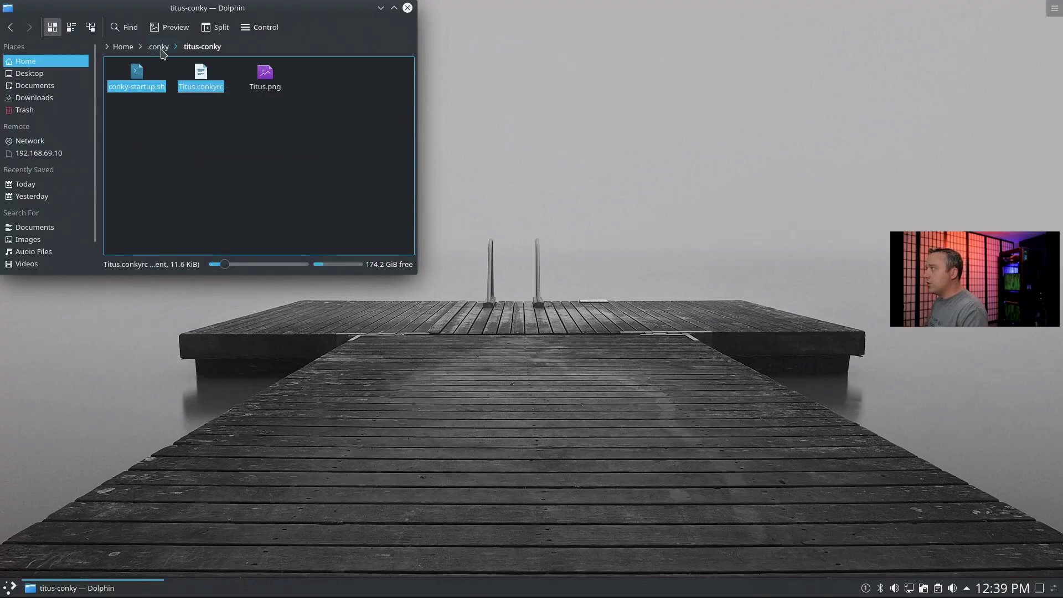
pyautogui.click(161, 49)
pyautogui.rightClick(302, 198)
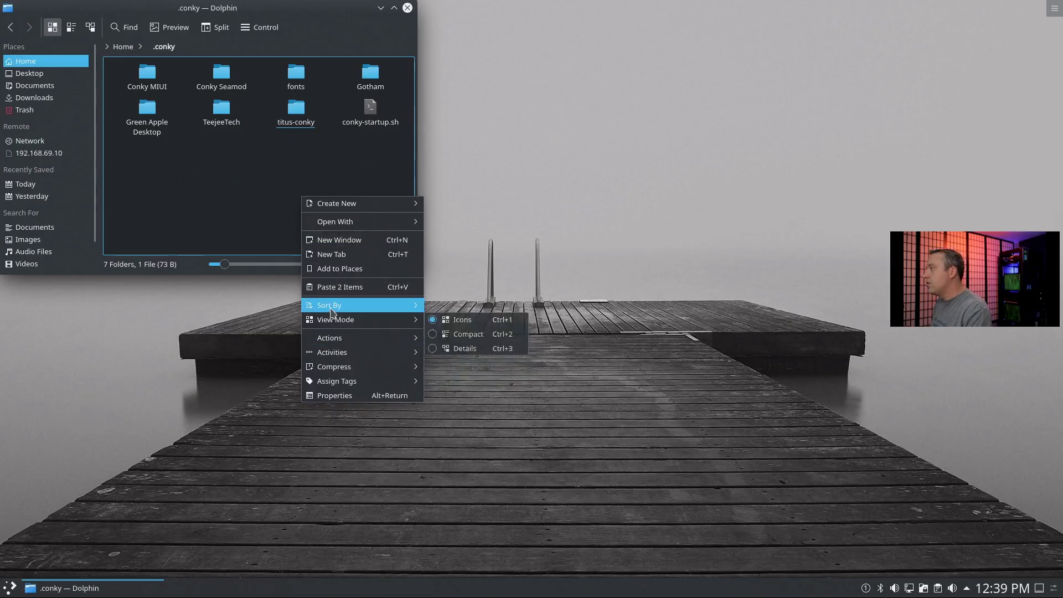
pyautogui.click(340, 286)
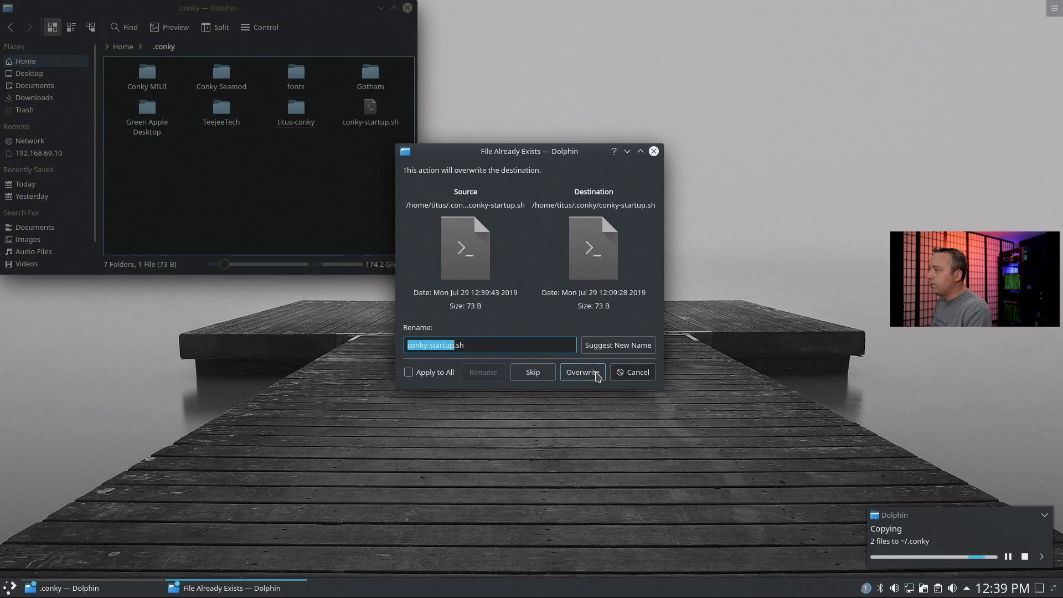
pyautogui.click(602, 375)
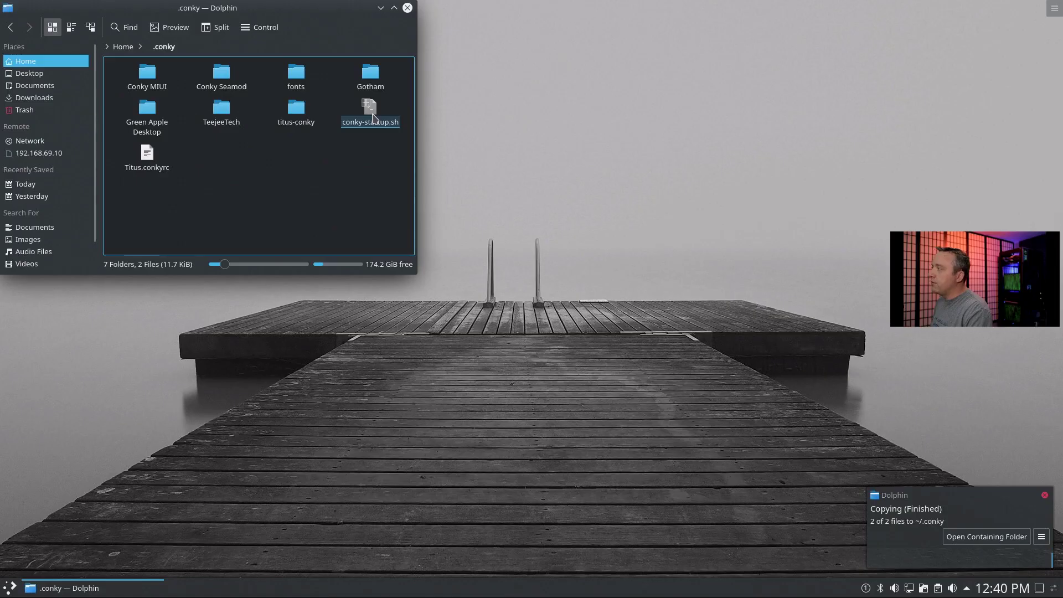
# Open conky-startup.sh in Kate and examine the home folder name in the Conky config path
pyautogui.click(192, 49)
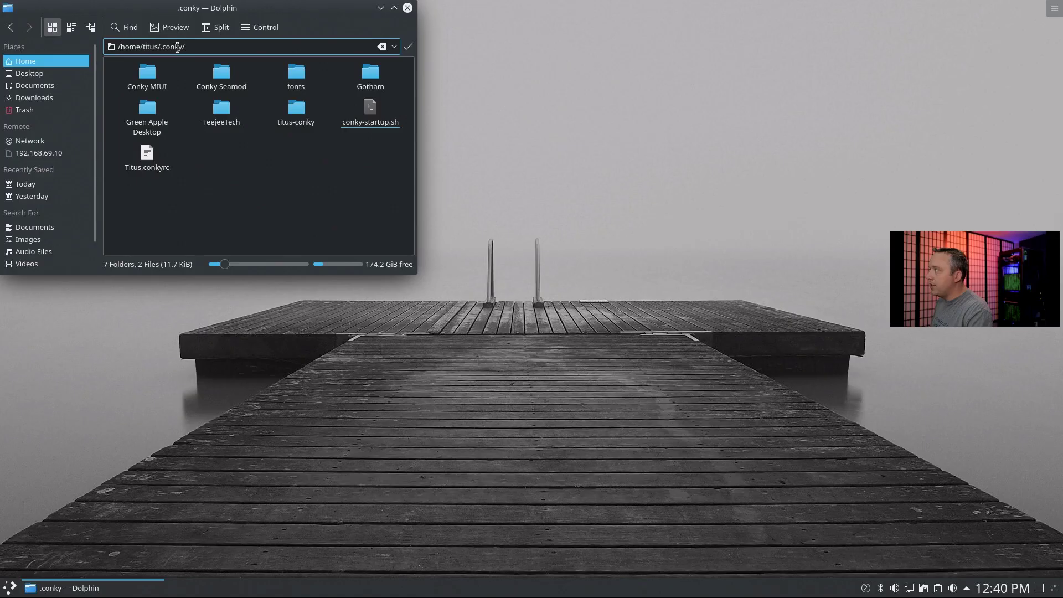
pyautogui.rightClick(372, 114)
pyautogui.click(410, 121)
pyautogui.keyDown('ctrl'); pyautogui.scroll(5, 157, 99); pyautogui.keyUp('ctrl')
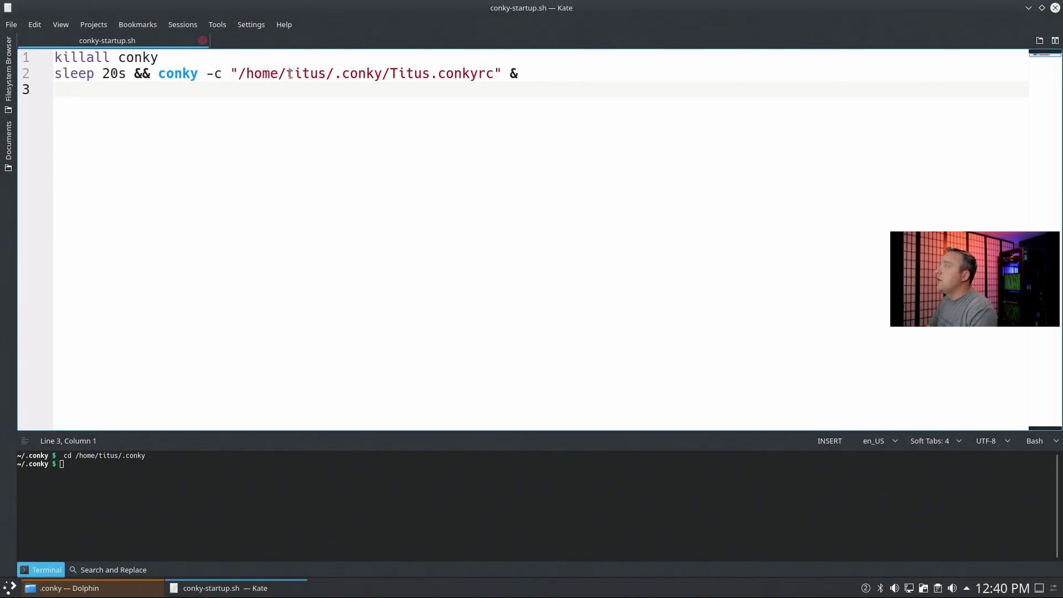
pyautogui.moveTo(286, 73); pyautogui.dragTo(327, 74)
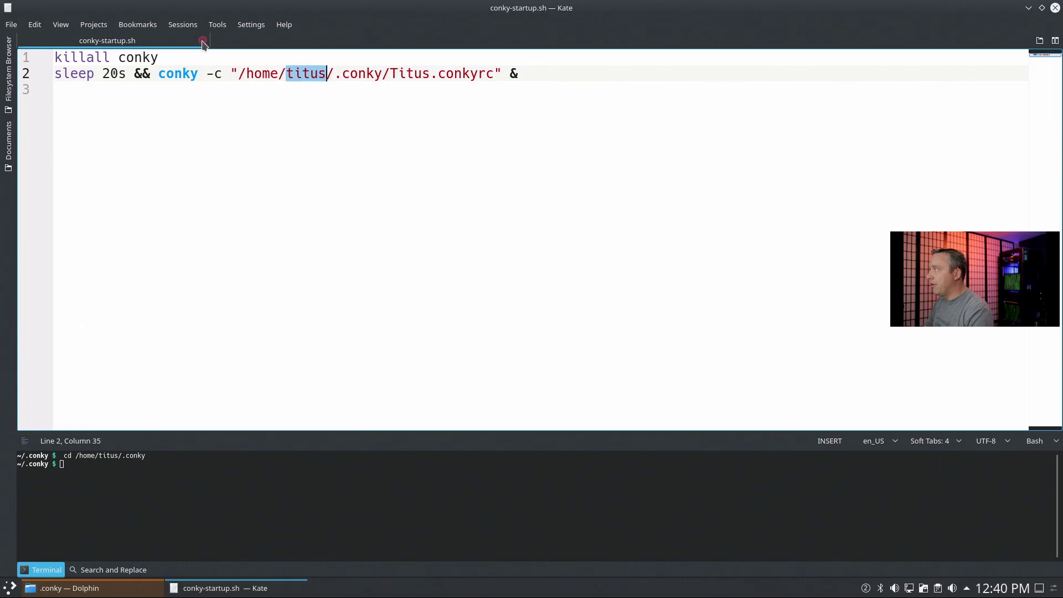
pyautogui.click(1055, 7)
# Open Titus.conkyrc for editing, close its search bar and go to the Placement settings
pyautogui.doubleClick(146, 156)
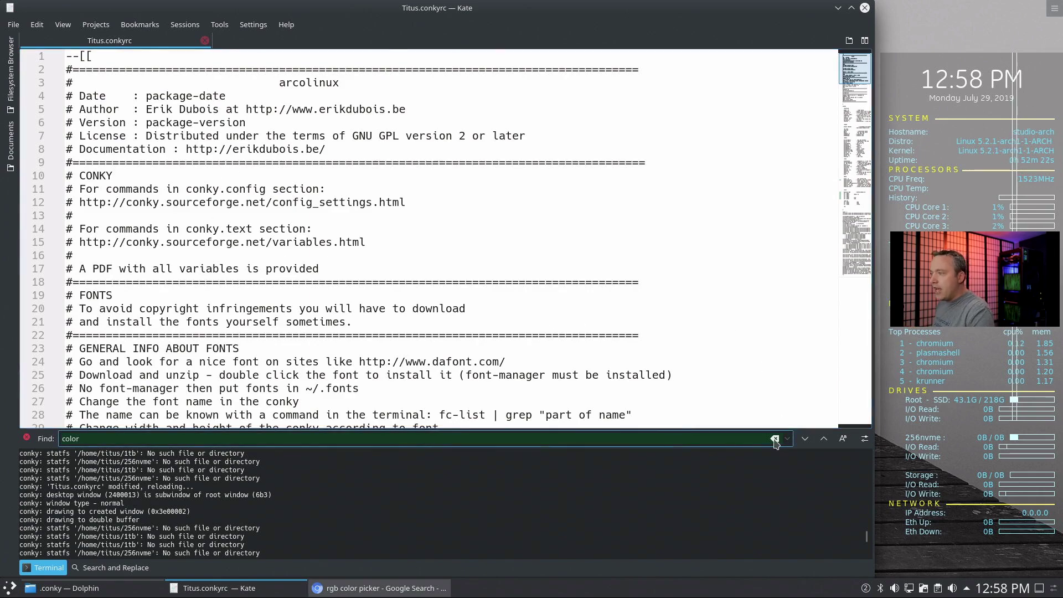
pyautogui.click(26, 437)
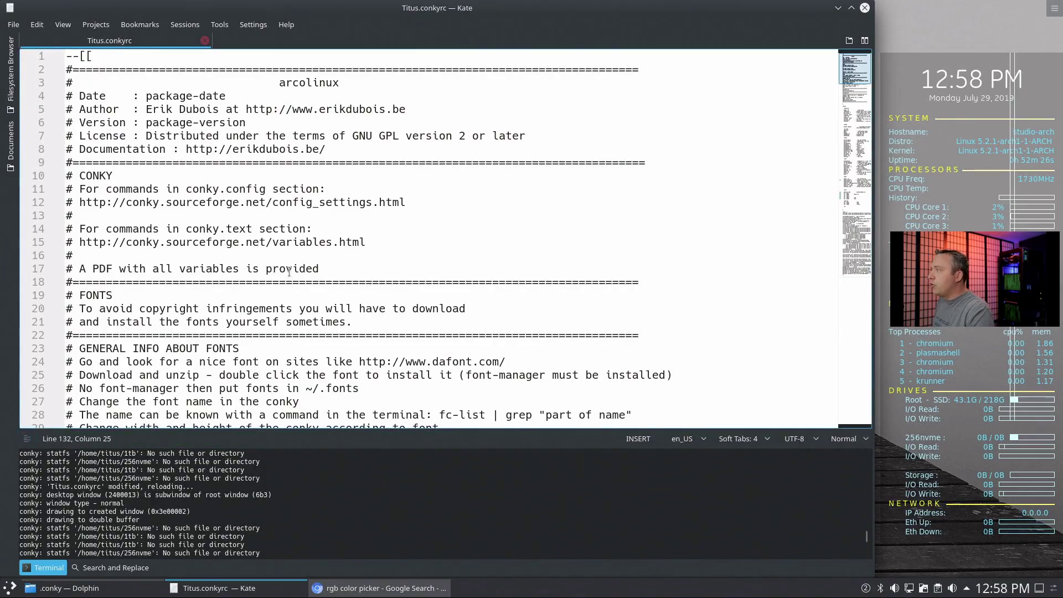
pyautogui.scroll(-5, 289, 271)
pyautogui.scroll(-1, 289, 272)
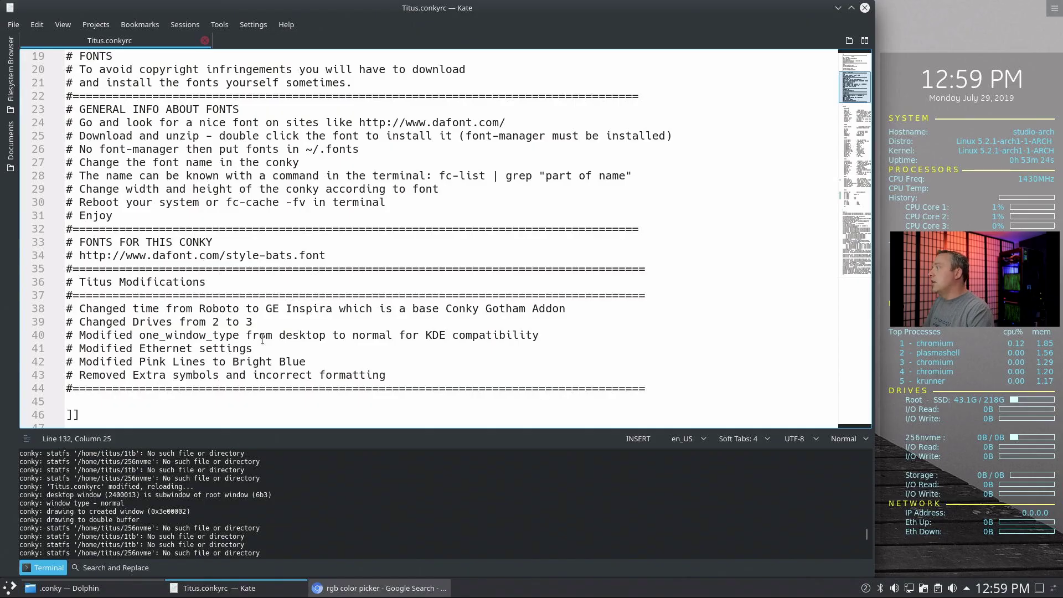
pyautogui.scroll(-6, 264, 336)
pyautogui.scroll(-7, 263, 336)
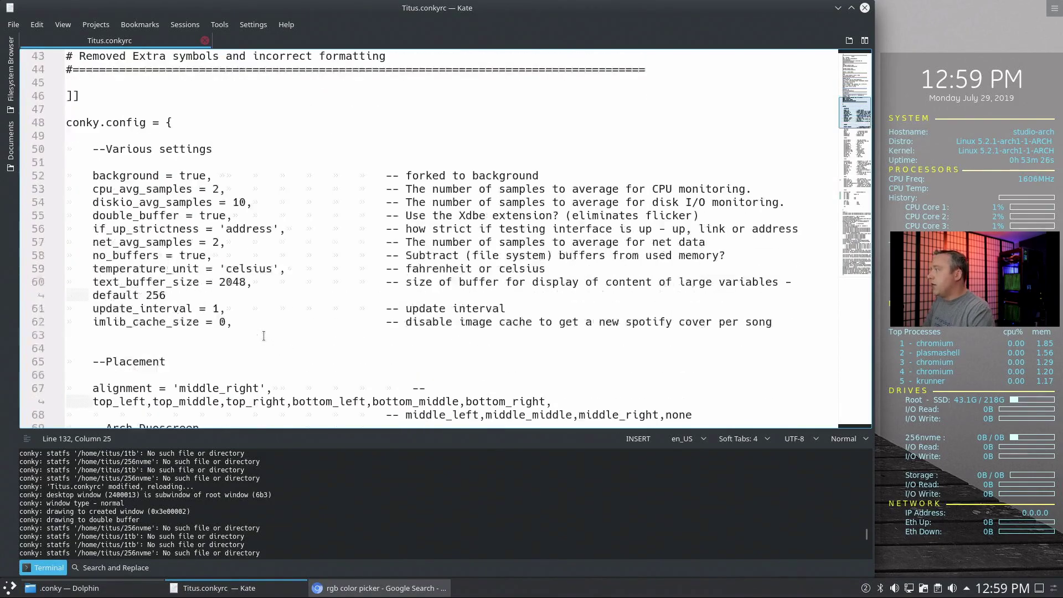
pyautogui.scroll(-2, 261, 336)
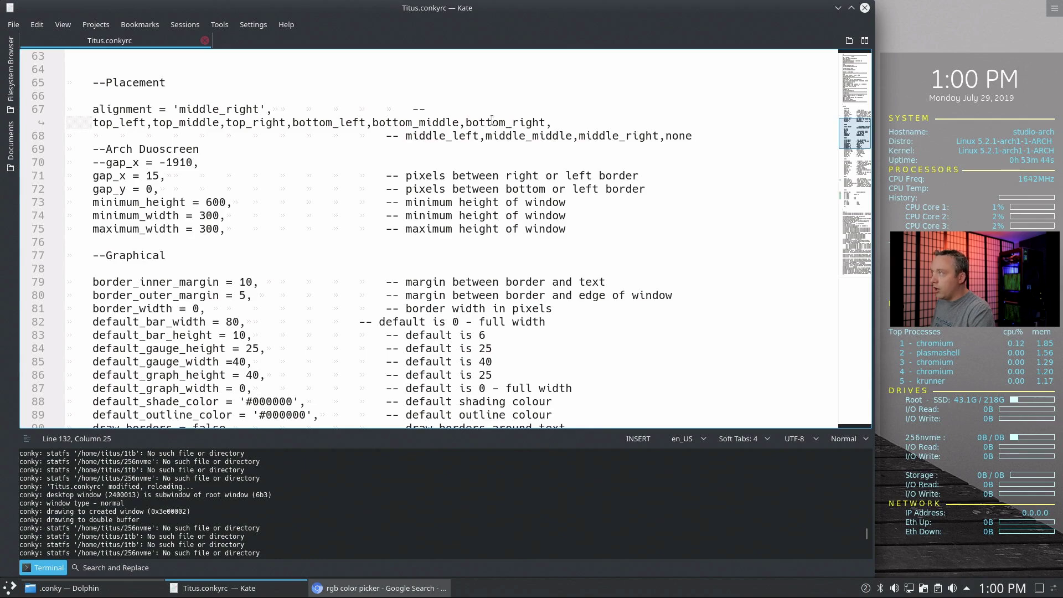
# Set the alignment value in the Placement section to top_right and save the file
pyautogui.click(227, 123)
pyautogui.moveTo(228, 123); pyautogui.dragTo(283, 119)
pyautogui.rightClick(284, 119)
pyautogui.click(294, 147)
pyautogui.moveTo(180, 109); pyautogui.dragTo(261, 108)
pyautogui.rightClick(245, 110)
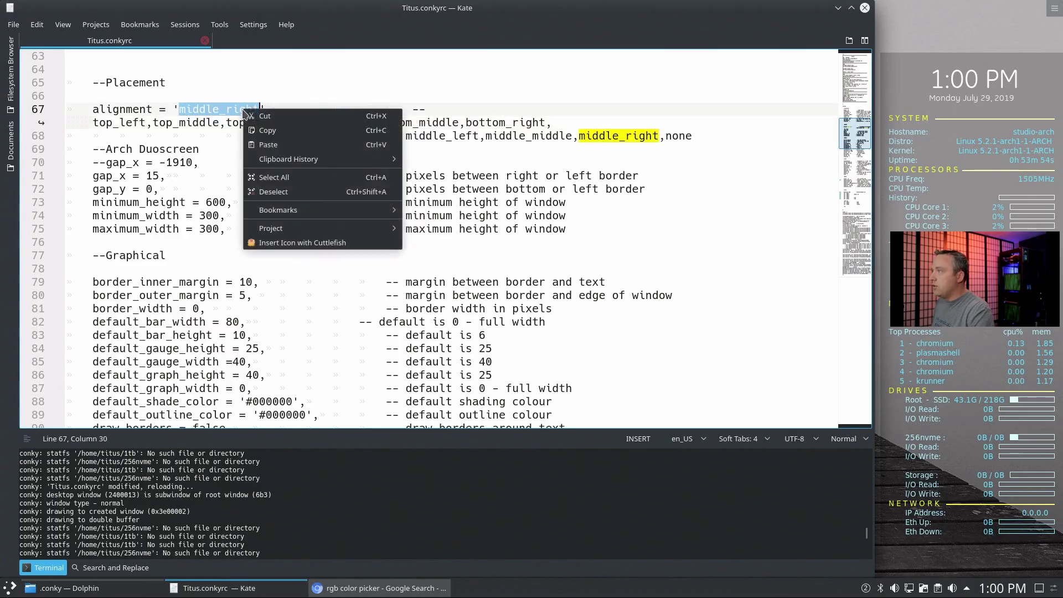
pyautogui.click(294, 146)
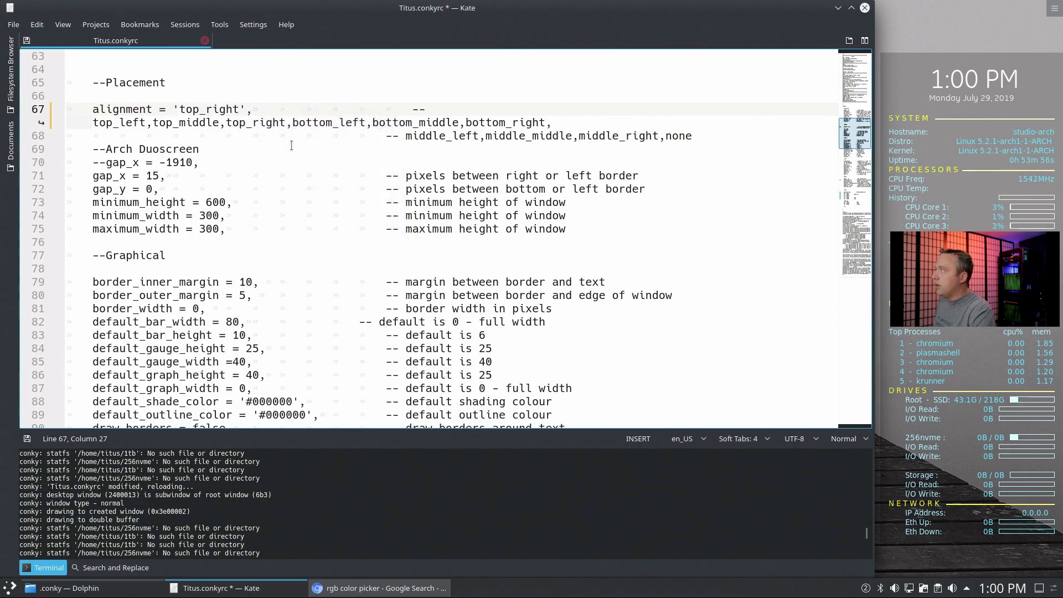
pyautogui.hotkey('ctrl', 's')
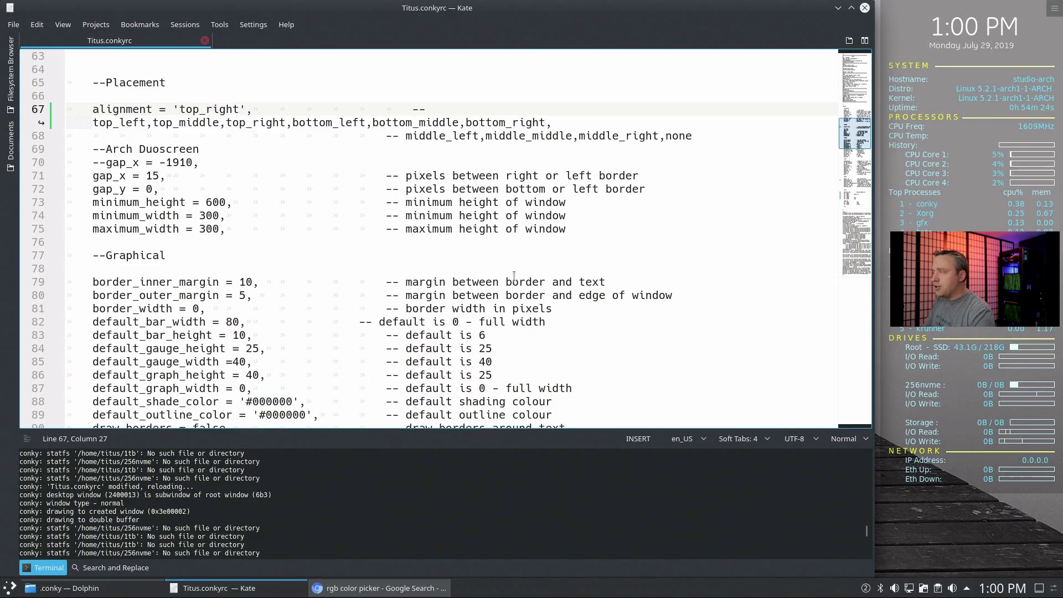
# Set own_window_argb_value in the Windows section to 0 and save the file
pyautogui.scroll(-1, 249, 289)
pyautogui.scroll(-3, 248, 290)
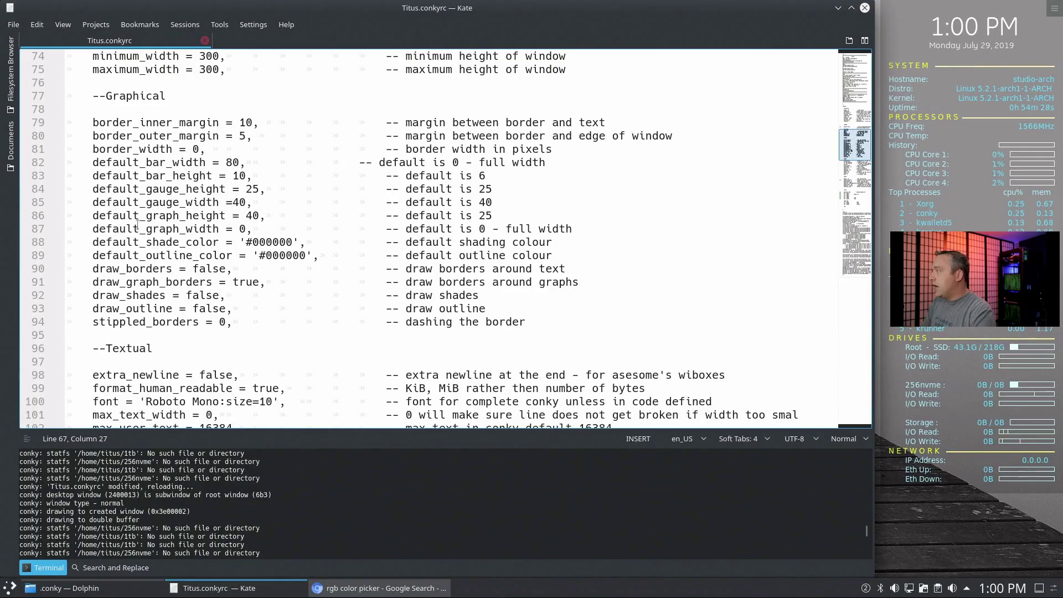
pyautogui.scroll(-4, 137, 225)
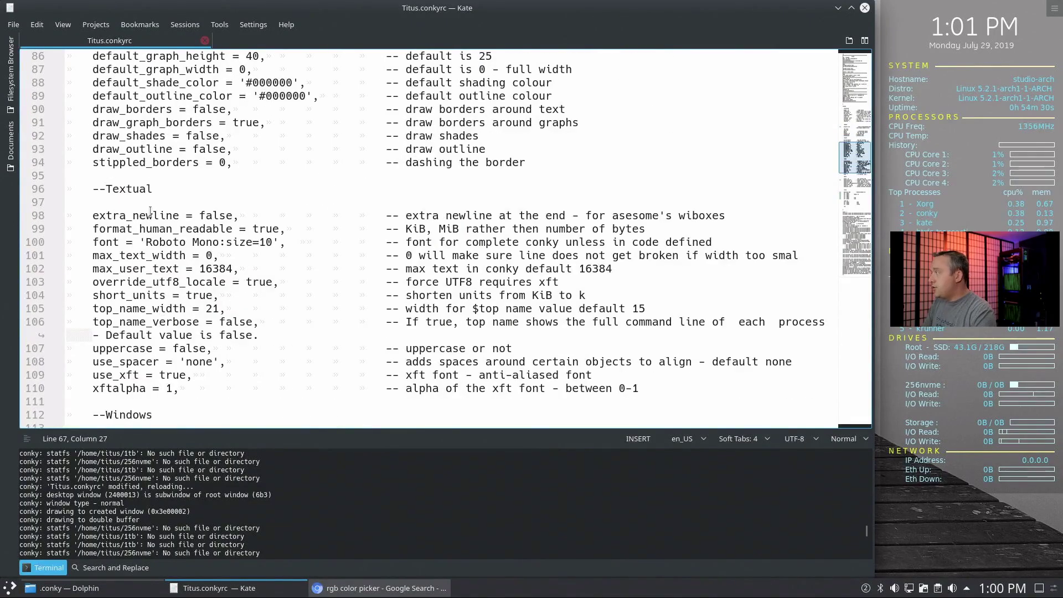
pyautogui.scroll(-6, 175, 233)
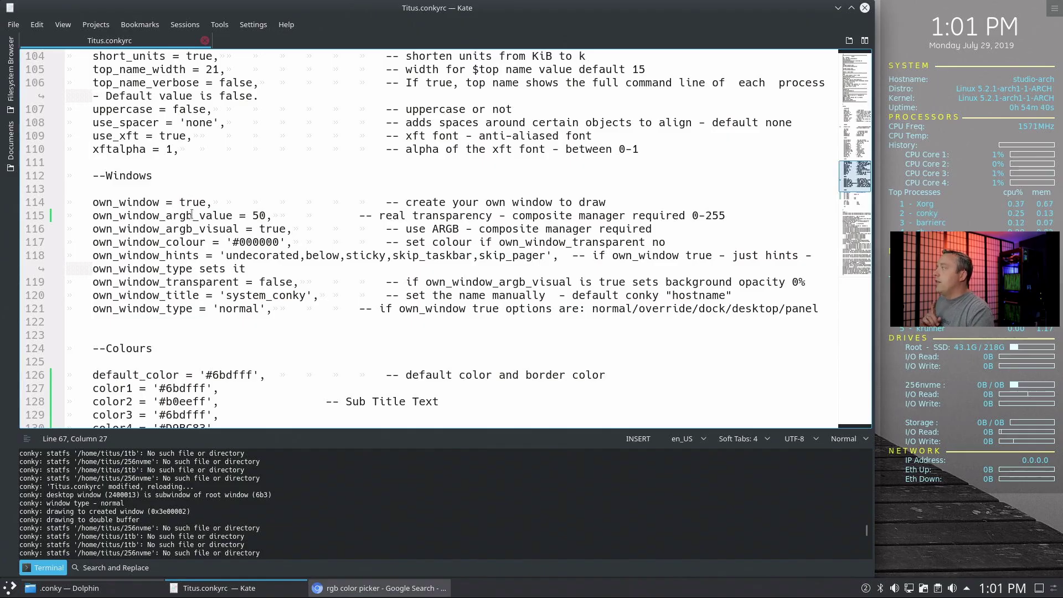
pyautogui.click(259, 215)
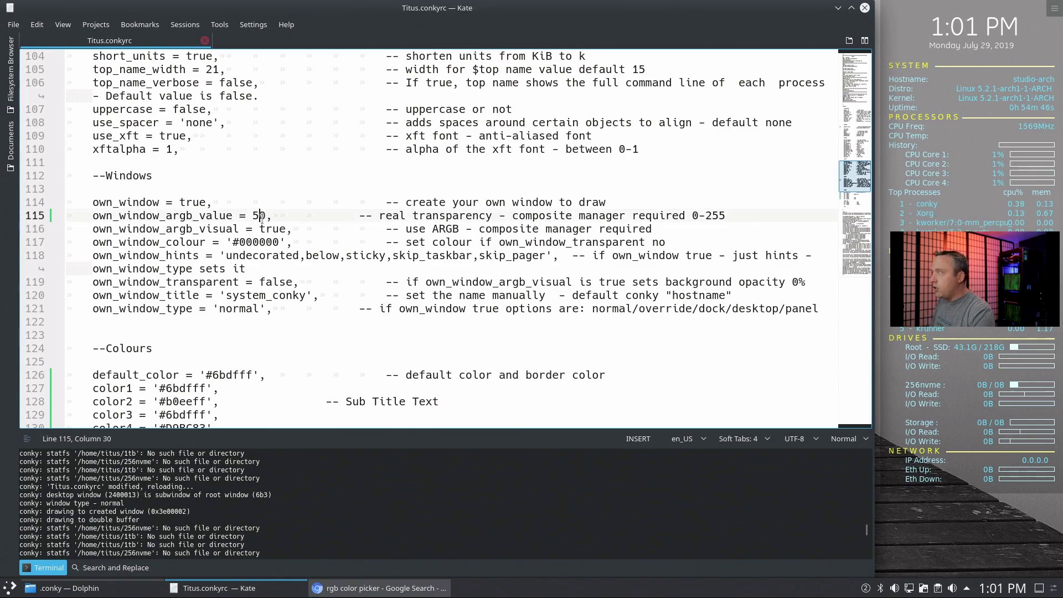
pyautogui.press('BackSpace')
pyautogui.hotkey('ctrl', 's')
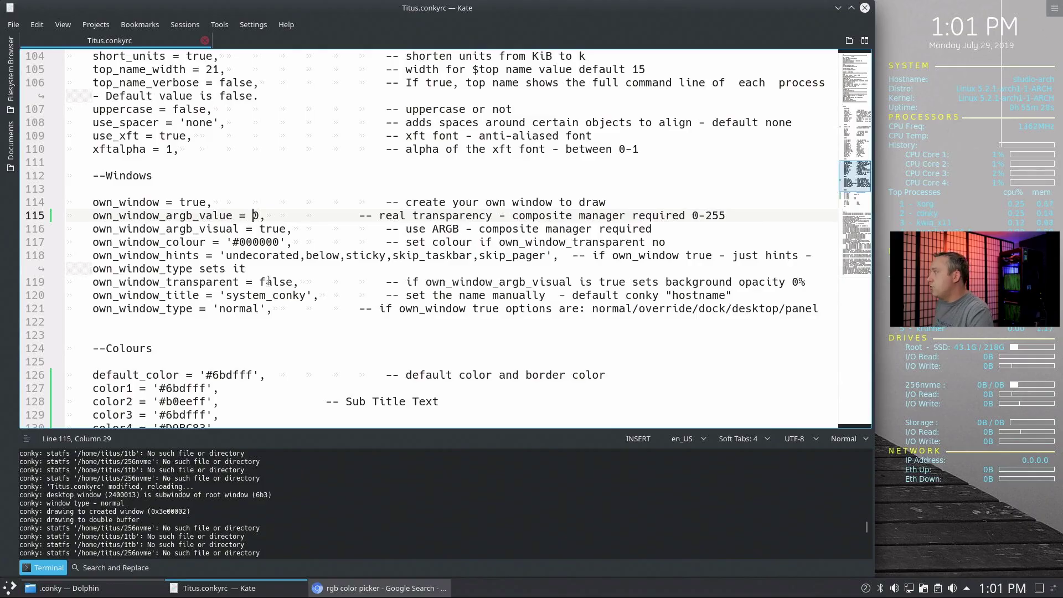
# Select the own_window_type value in the Windows section to compare it with the listed options
pyautogui.click(221, 309)
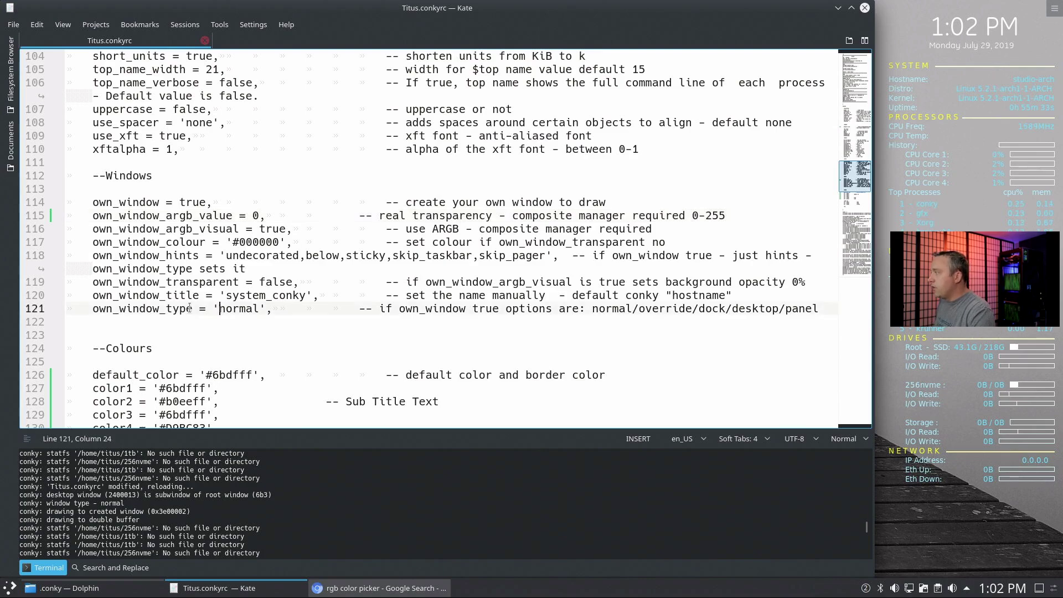
pyautogui.doubleClick(245, 310)
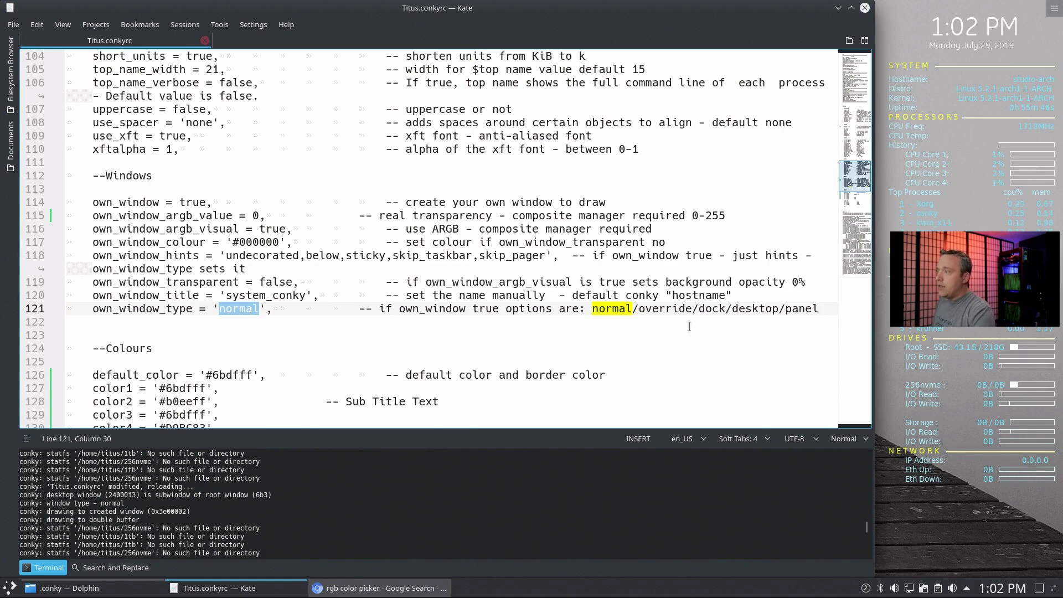
# Examine the desktop option for own_window_type and the default, Clock and Titles colour entries in the Colours section
pyautogui.doubleClick(744, 308)
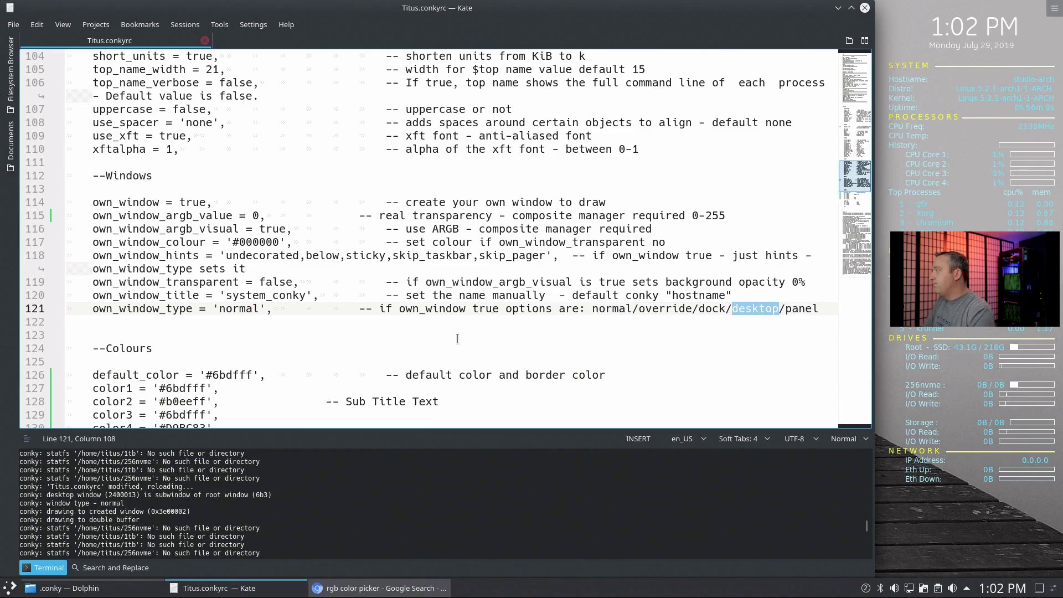
pyautogui.scroll(-3, 335, 318)
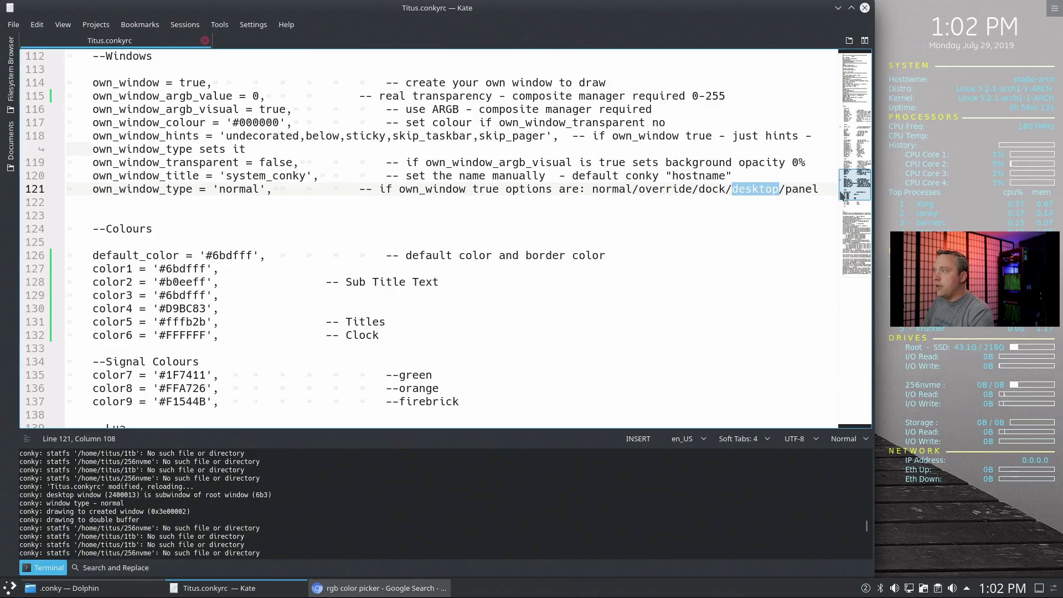
pyautogui.moveTo(92, 255); pyautogui.dragTo(173, 258)
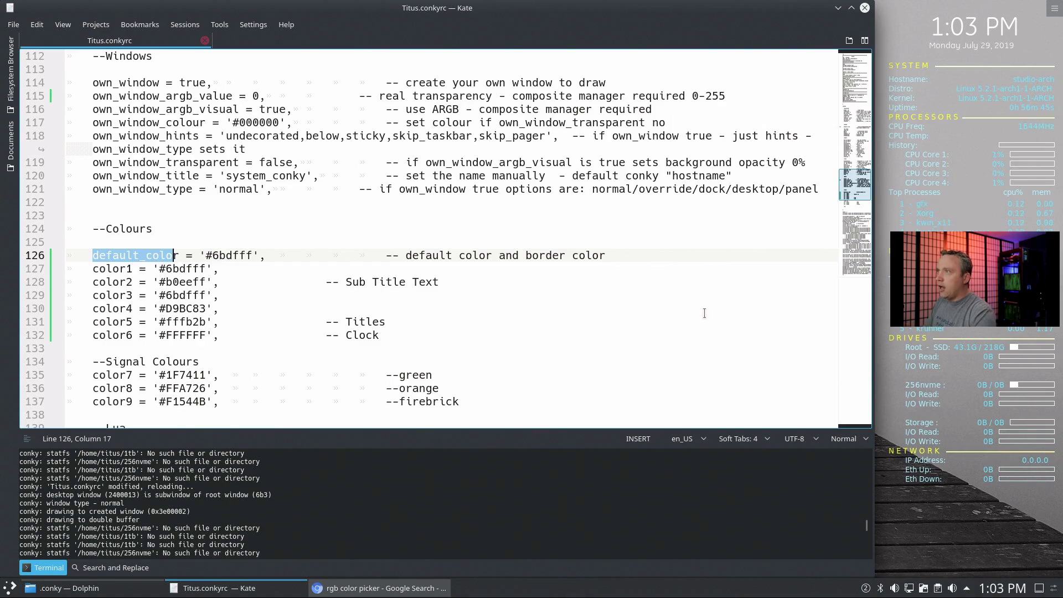
pyautogui.doubleClick(190, 337)
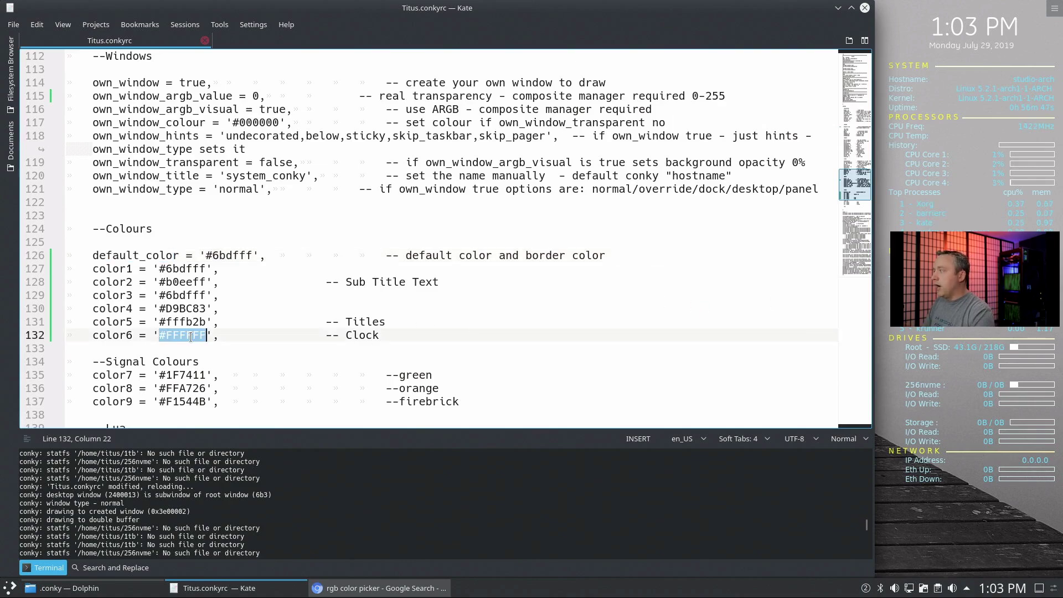
pyautogui.click(183, 323)
pyautogui.doubleClick(183, 323)
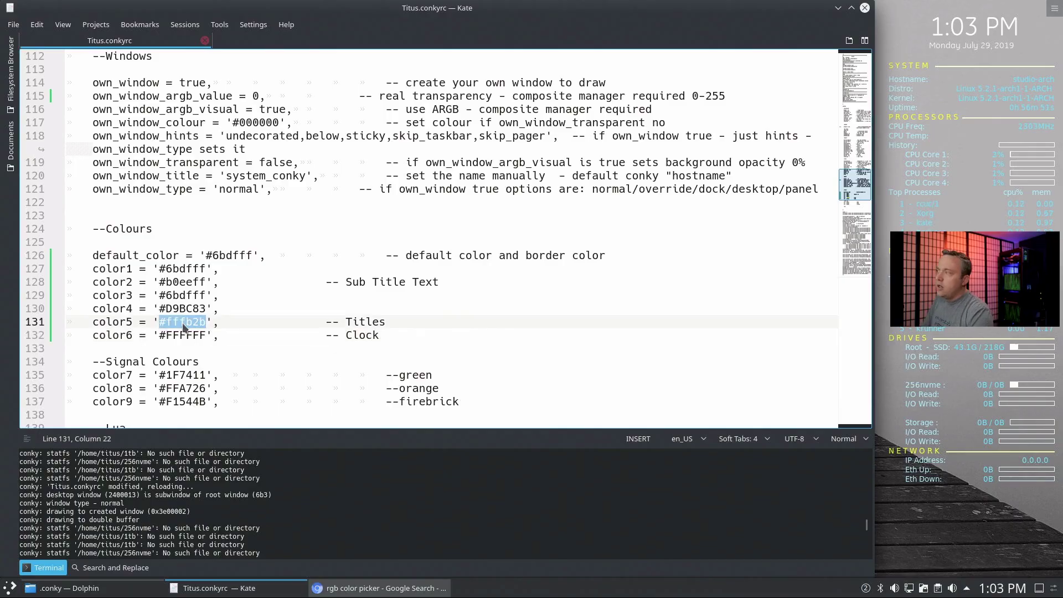
# Switch to the browser's Google color picker, pick the bright green #1fff66 and copy its hex digits
pyautogui.click(398, 587)
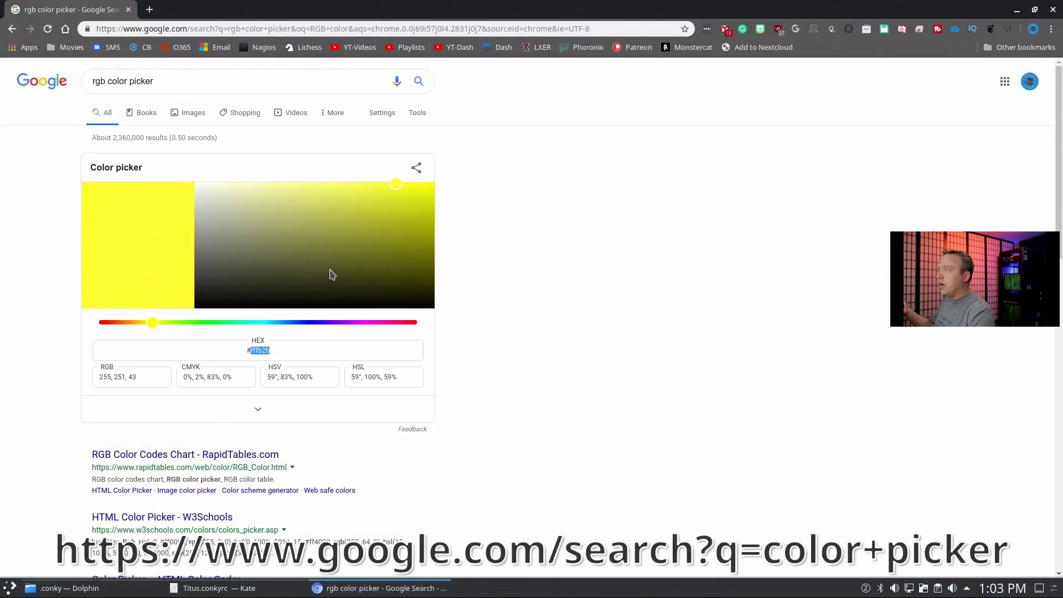
pyautogui.click(266, 352)
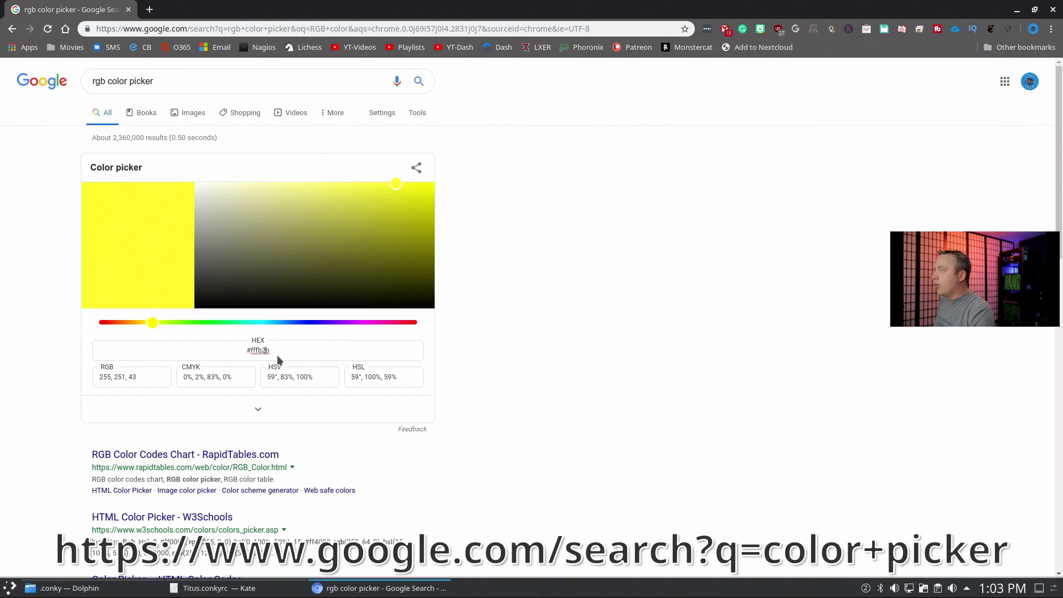
pyautogui.click(210, 322)
pyautogui.click(222, 325)
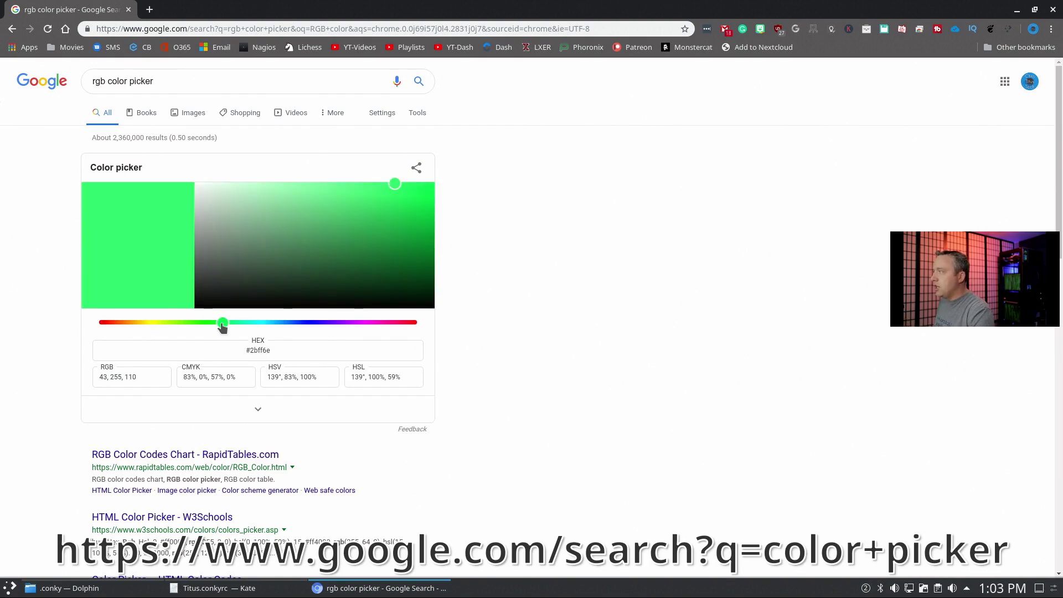
pyautogui.moveTo(374, 185); pyautogui.dragTo(406, 174)
pyautogui.doubleClick(261, 350)
pyautogui.rightClick(260, 350)
pyautogui.click(303, 424)
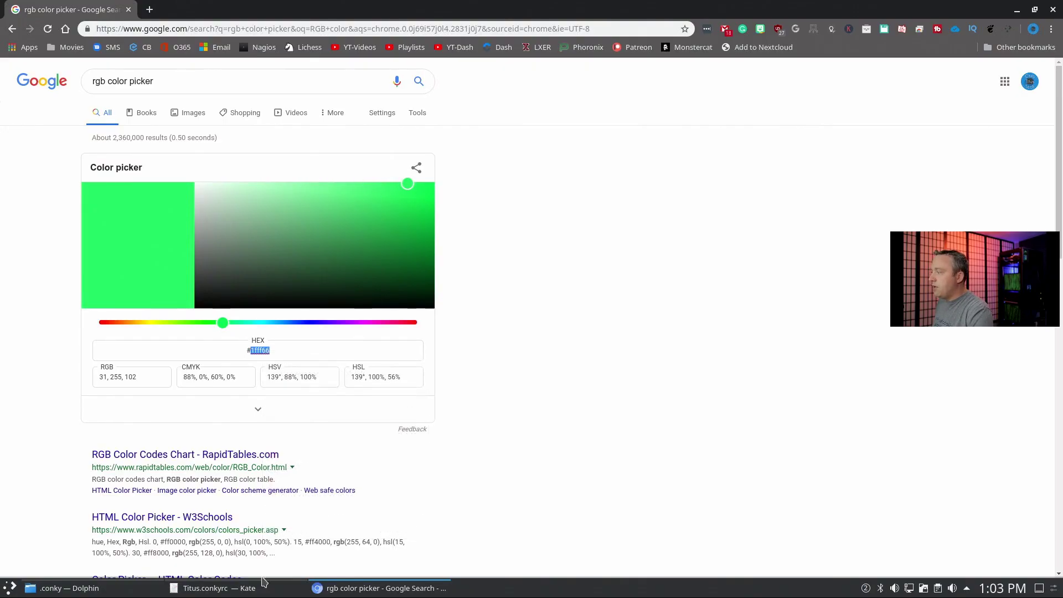
# Switch back to Kate, replace the color5 Titles value with the copied hex code so it reads #1fff66, and save the file
pyautogui.click(246, 587)
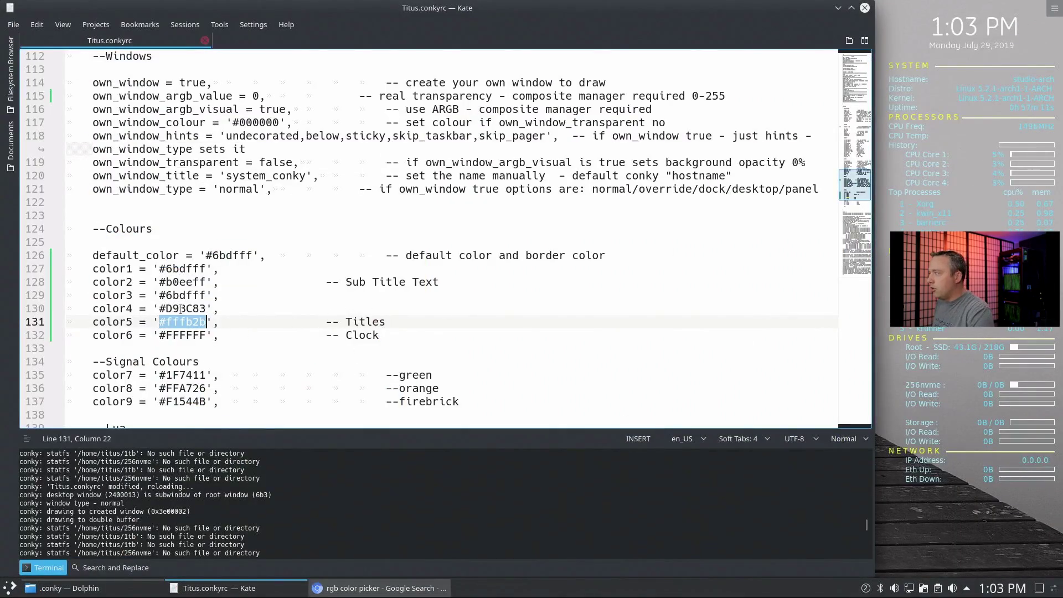
pyautogui.moveTo(165, 321); pyautogui.dragTo(202, 320)
pyautogui.rightClick(205, 332)
pyautogui.click(235, 351)
pyautogui.press('Delete')
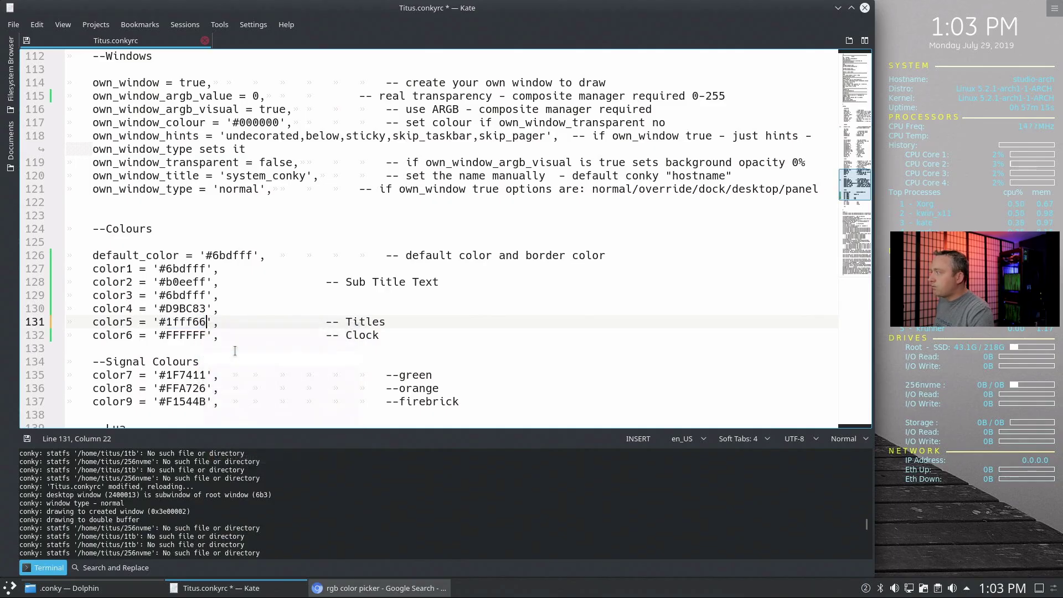
pyautogui.hotkey('ctrl', 's')
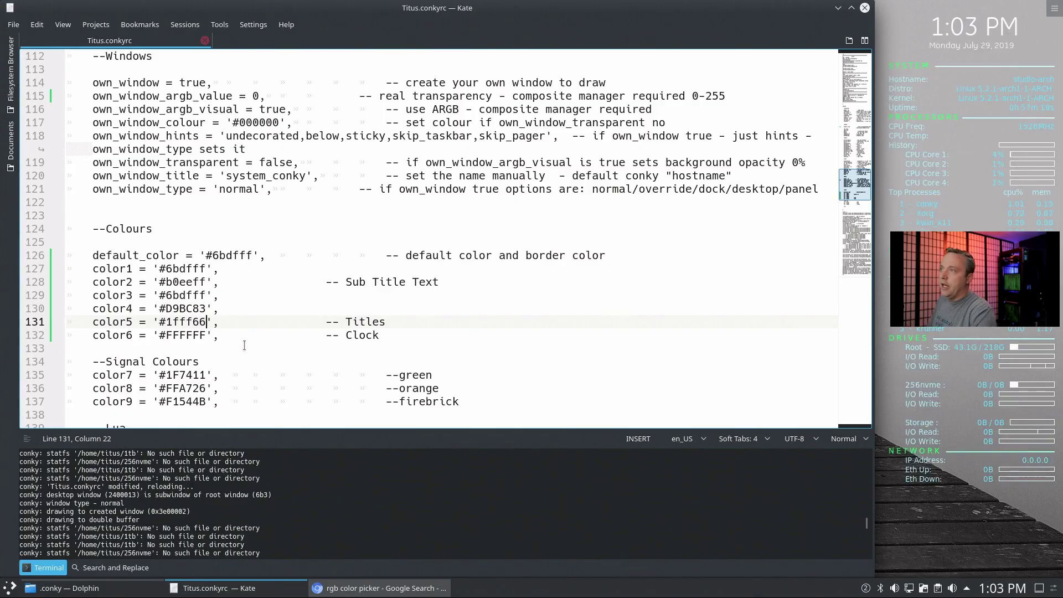
# Set the GE Inspira font size of the clock line, the first line under conky.text, to 50 and save the file
pyautogui.scroll(-4, 244, 345)
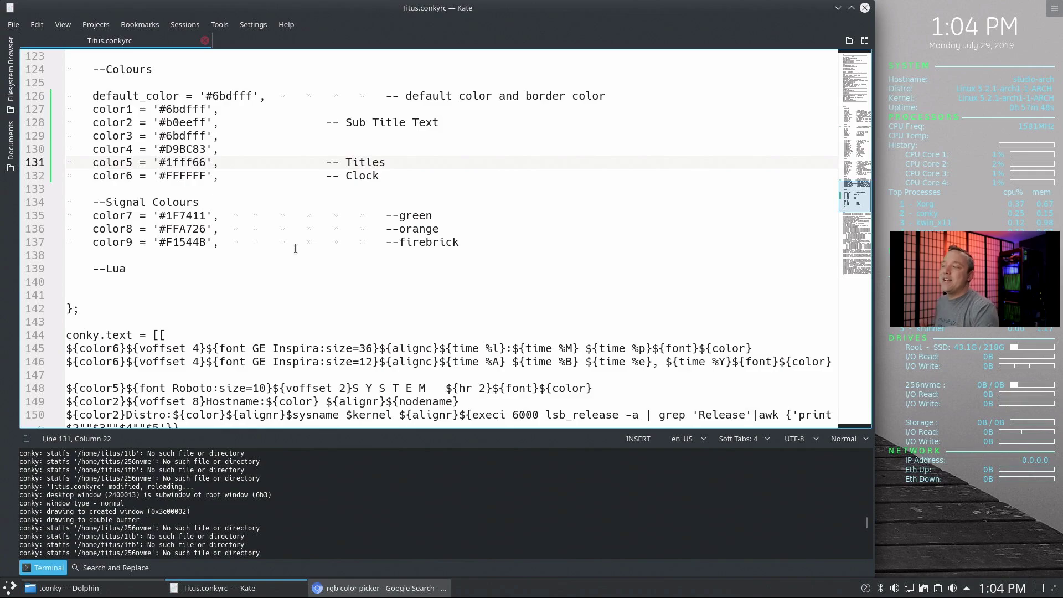
pyautogui.scroll(-3, 295, 252)
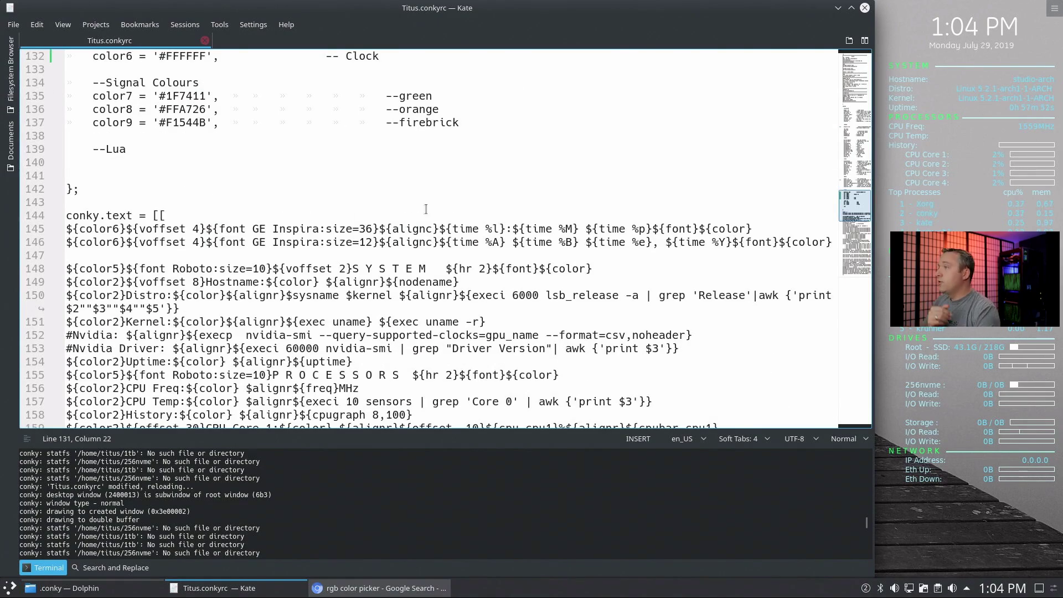
pyautogui.click(465, 242)
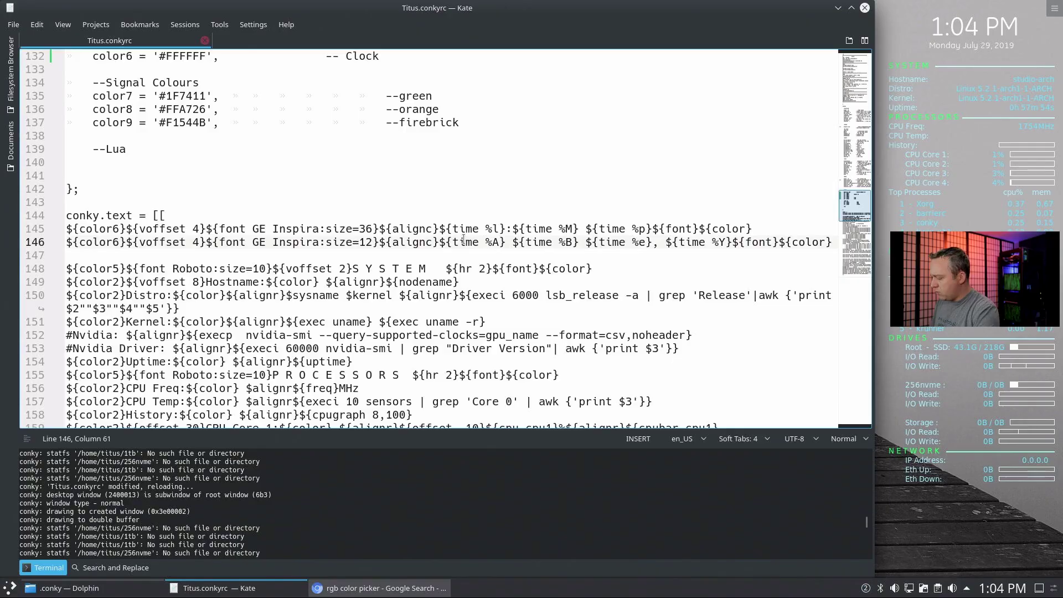
pyautogui.hotkey('ctrl', '-')
pyautogui.hotkey('ctrl', '-')
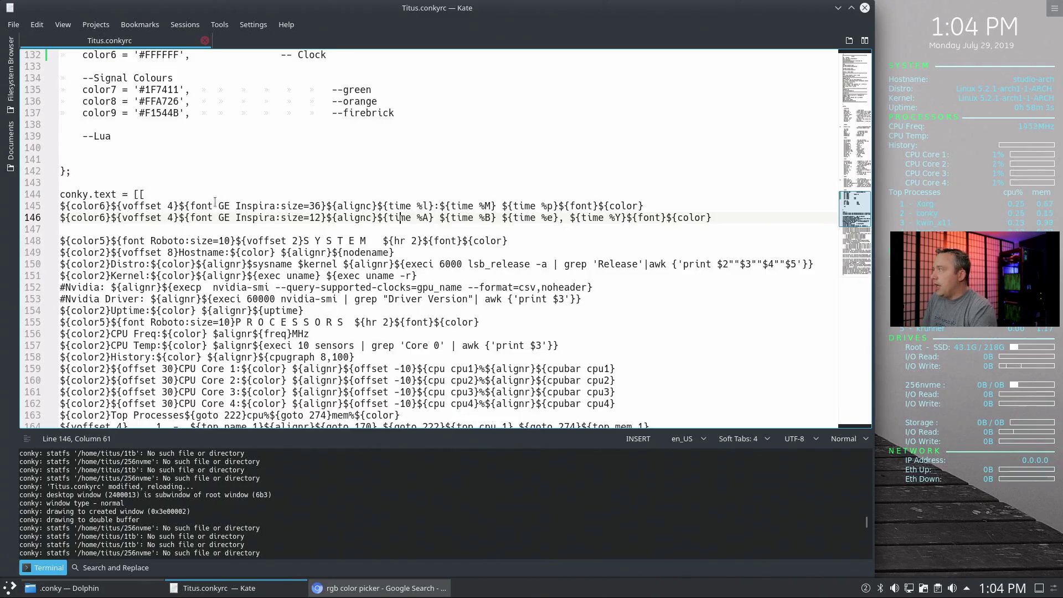
pyautogui.moveTo(218, 205); pyautogui.dragTo(275, 206)
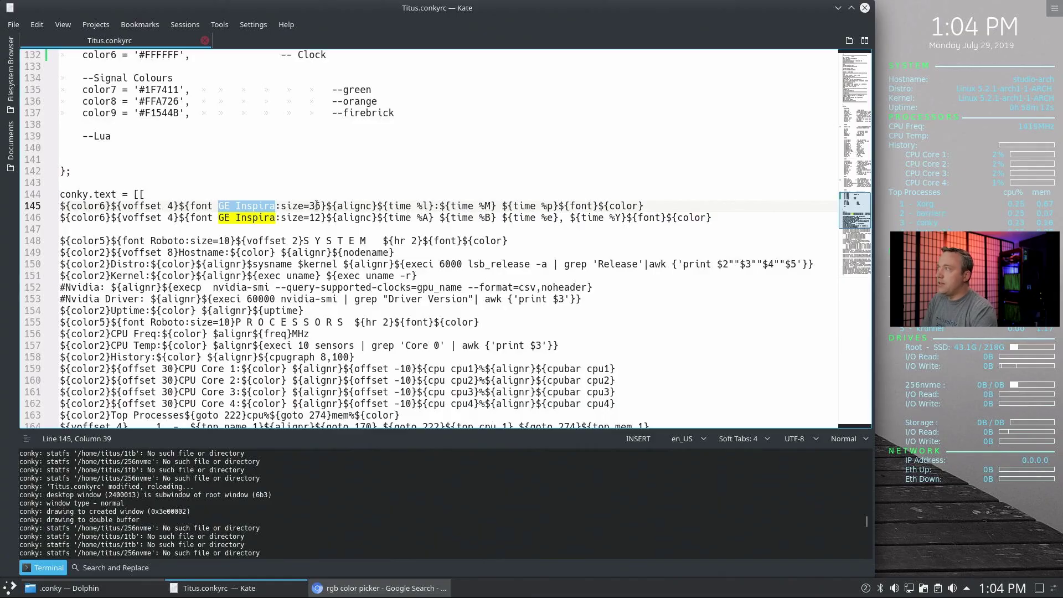
pyautogui.moveTo(311, 206); pyautogui.dragTo(322, 212)
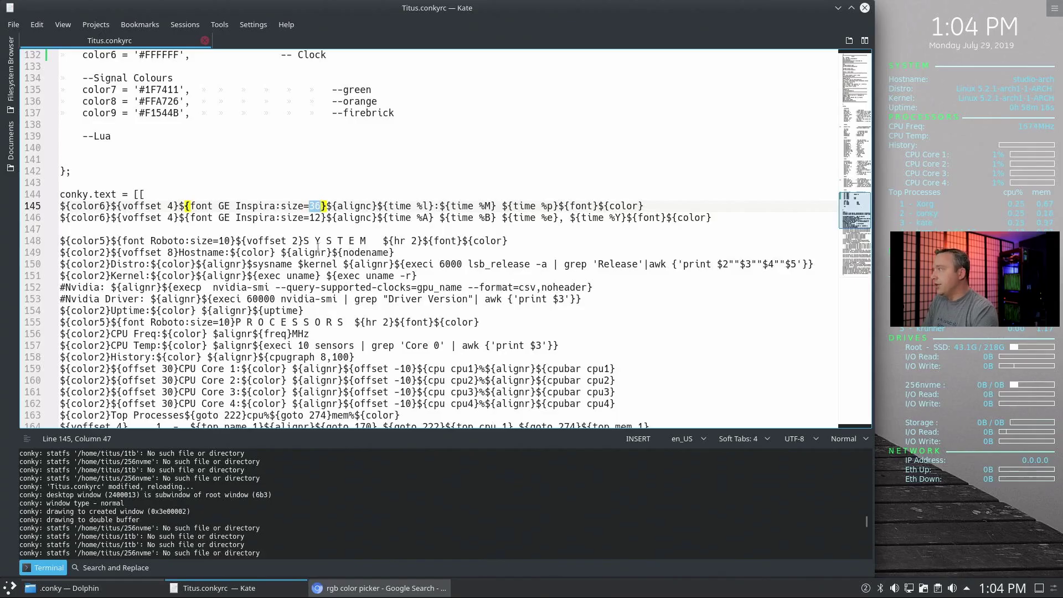
pyautogui.write('50')
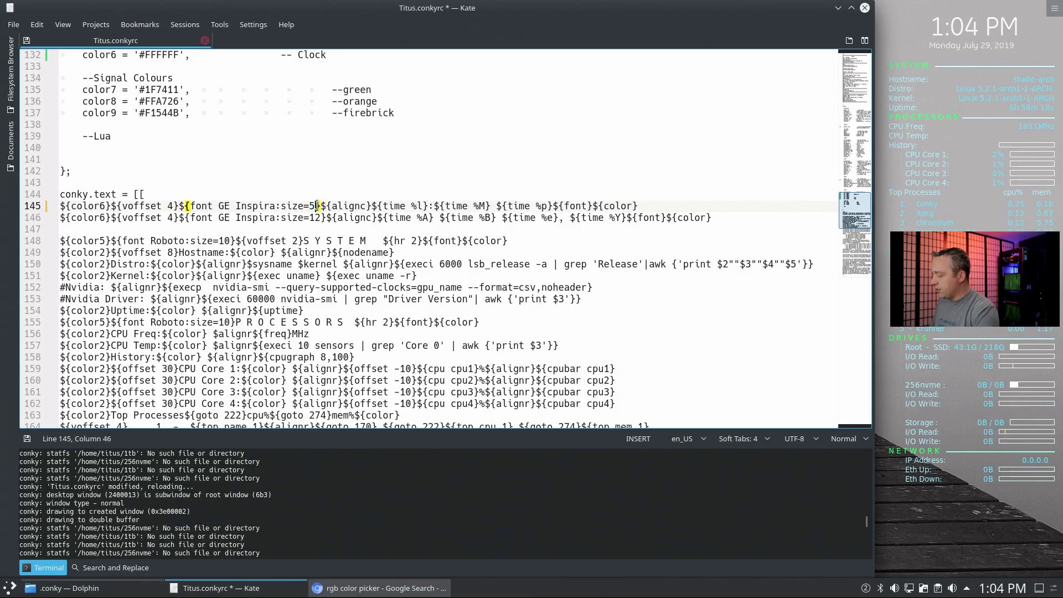
pyautogui.hotkey('ctrl', 's')
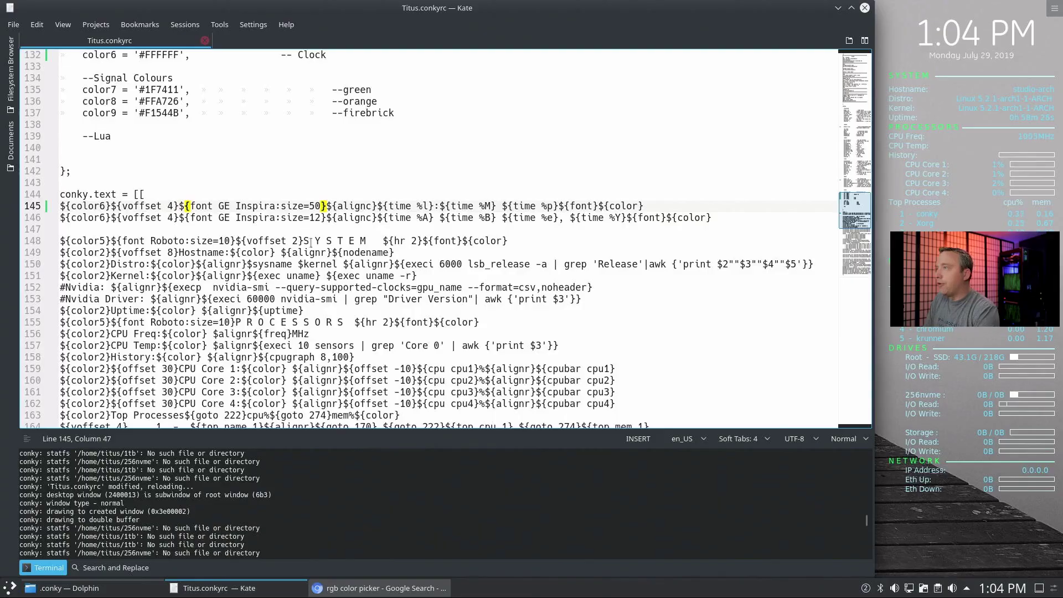
# Examine the clock line's alignc setting, the commented-out Nvidia lines and the Uptime line in the conky.text section
pyautogui.press('Right')
pyautogui.press('Right')
pyautogui.press('Right')
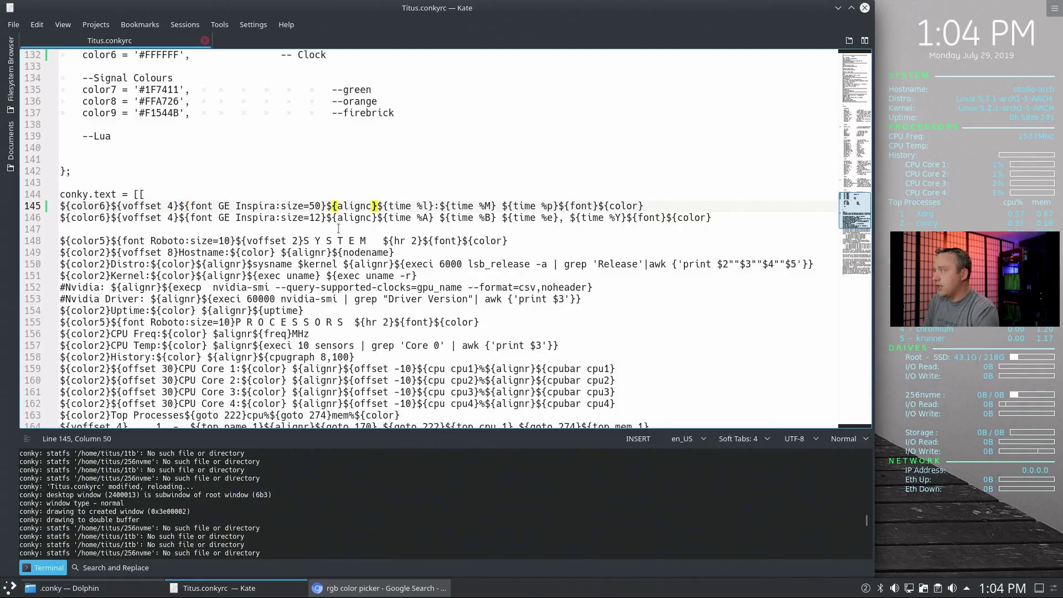
pyautogui.scroll(-1, 280, 250)
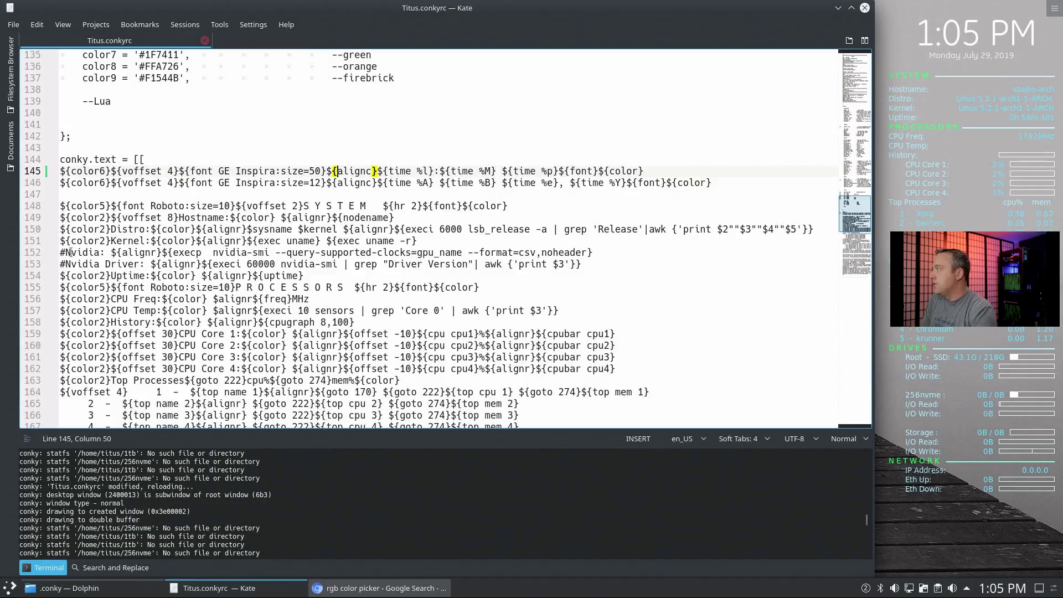
pyautogui.moveTo(66, 253); pyautogui.dragTo(581, 264)
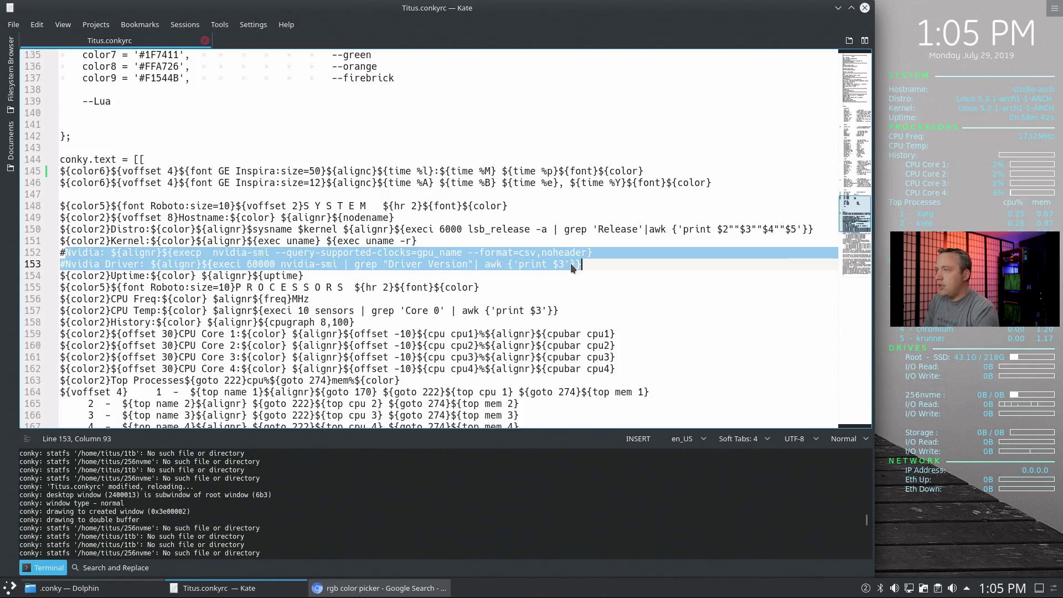
pyautogui.click(385, 255)
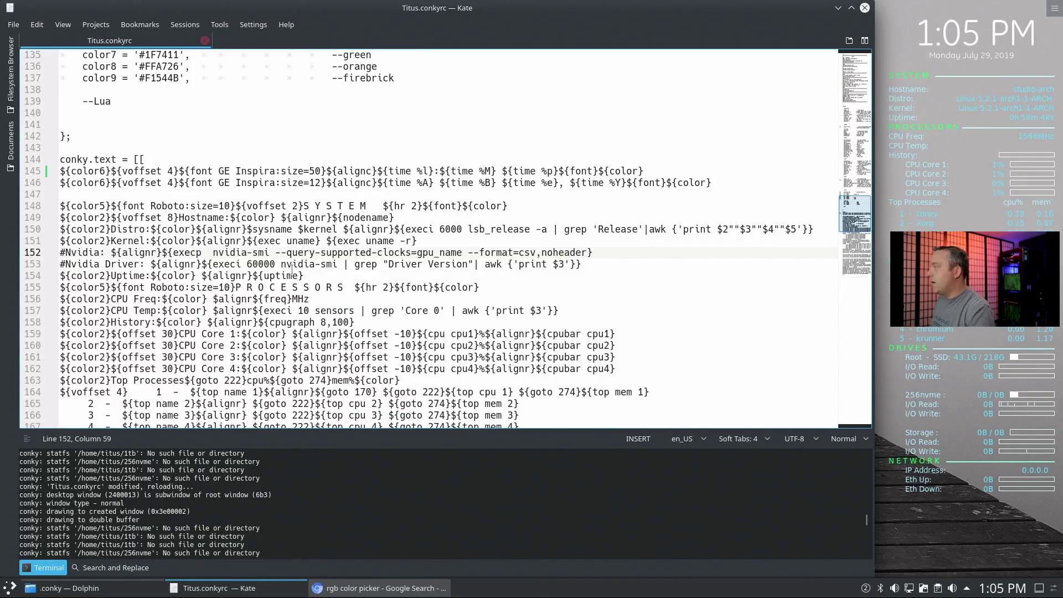
pyautogui.scroll(-1, 113, 227)
pyautogui.moveTo(306, 241); pyautogui.dragTo(68, 249)
pyautogui.scroll(-2, 67, 252)
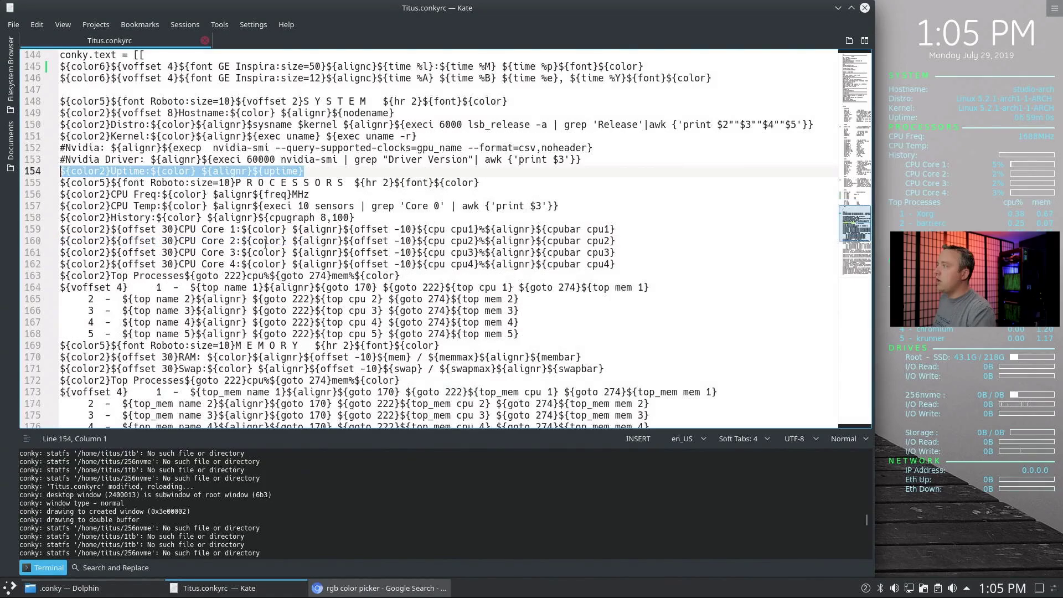
# Examine the four CPU Core lines under Processors and the Memory and Drives sections below them
pyautogui.click(229, 242)
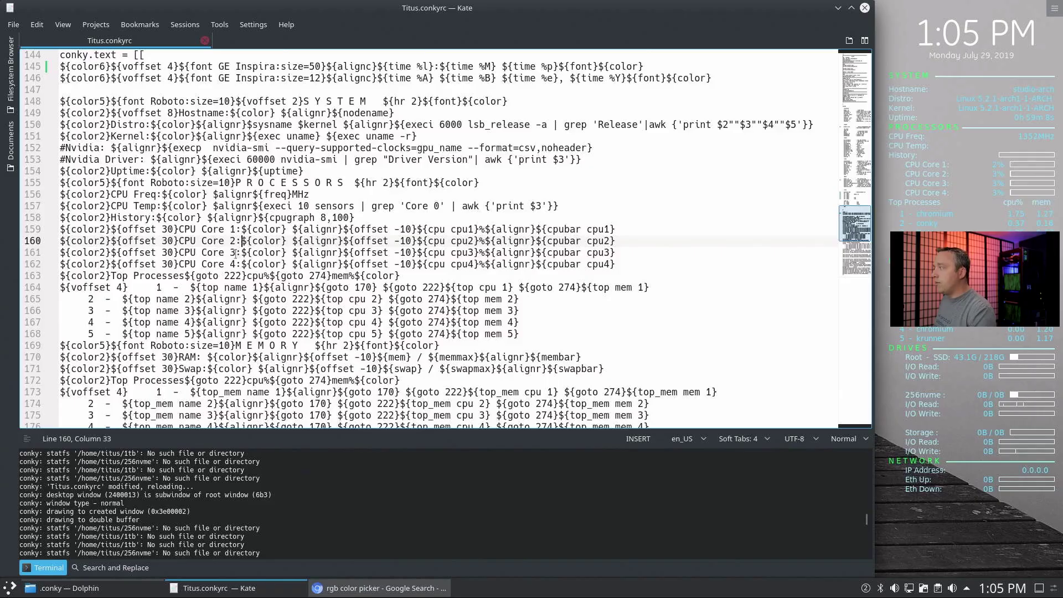
pyautogui.moveTo(62, 229); pyautogui.dragTo(620, 267)
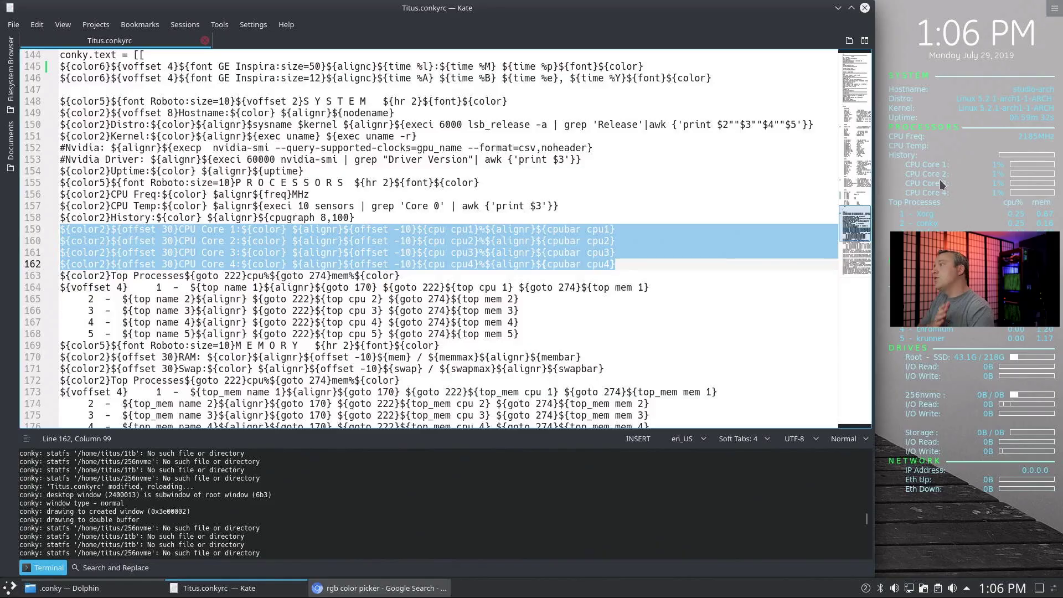
pyautogui.click(321, 287)
pyautogui.scroll(-2, 316, 288)
pyautogui.scroll(-2, 314, 277)
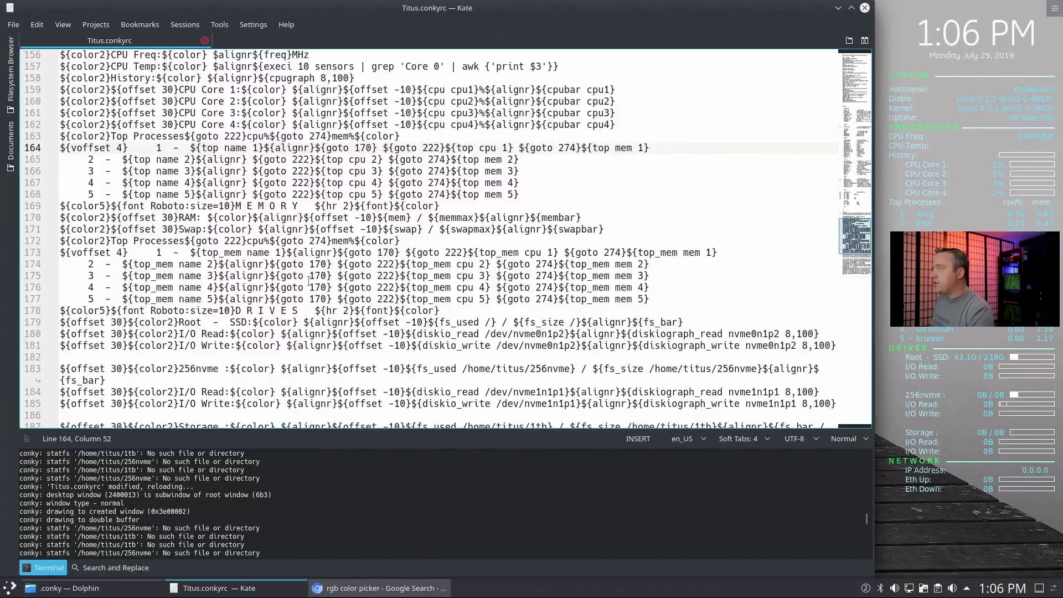
pyautogui.scroll(-1, 272, 329)
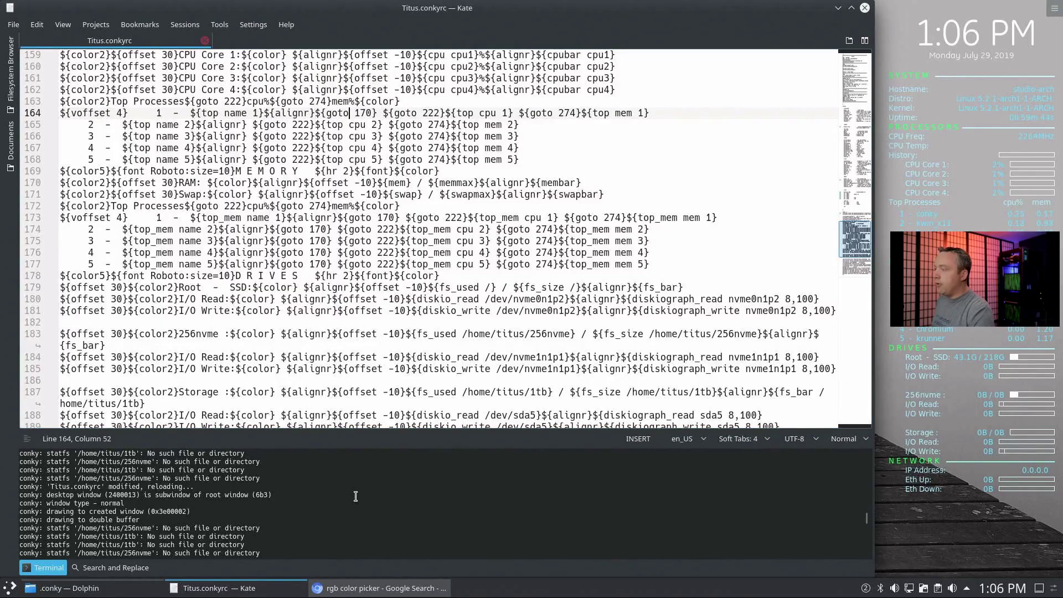
# Check the root mount point with df -h in a new terminal, close it, and compare with the fs_used / entry on the Root SSD line
pyautogui.press('super+Return')
pyautogui.write('df')
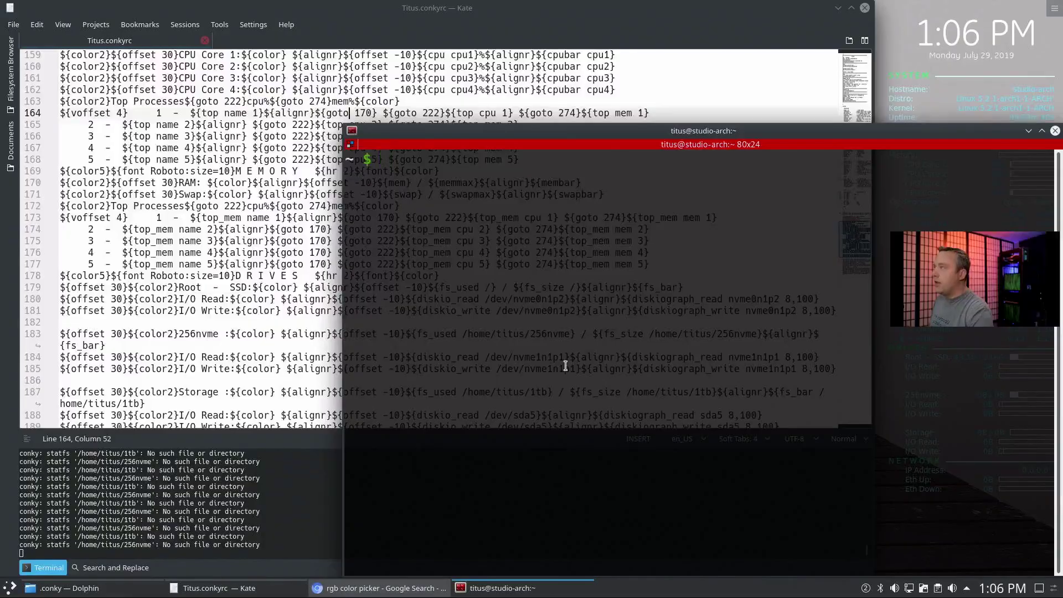
pyautogui.write(' -h')
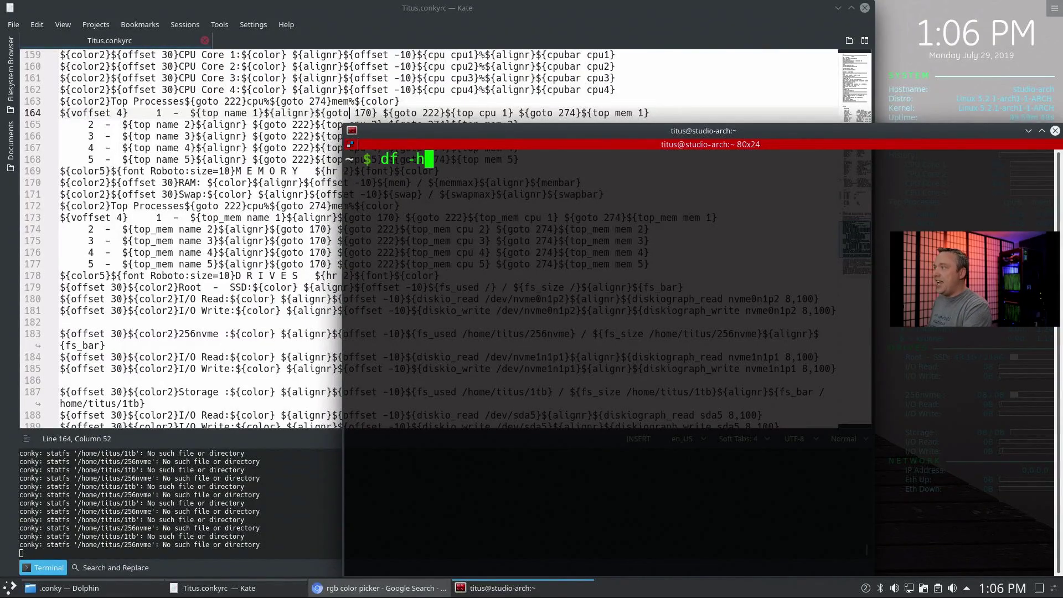
pyautogui.press('Return')
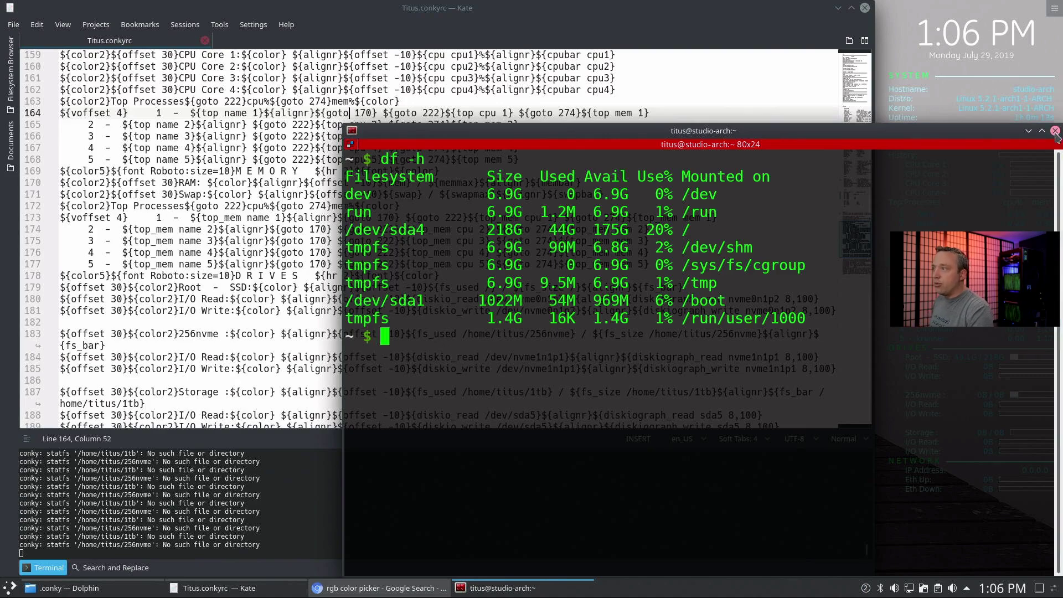
pyautogui.doubleClick(687, 230)
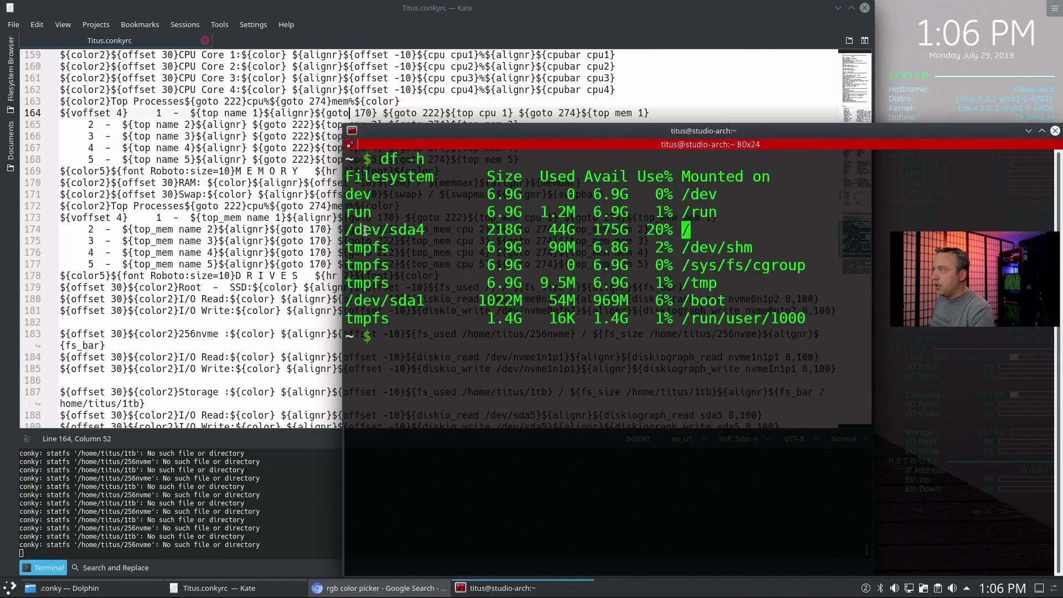
pyautogui.click(1055, 132)
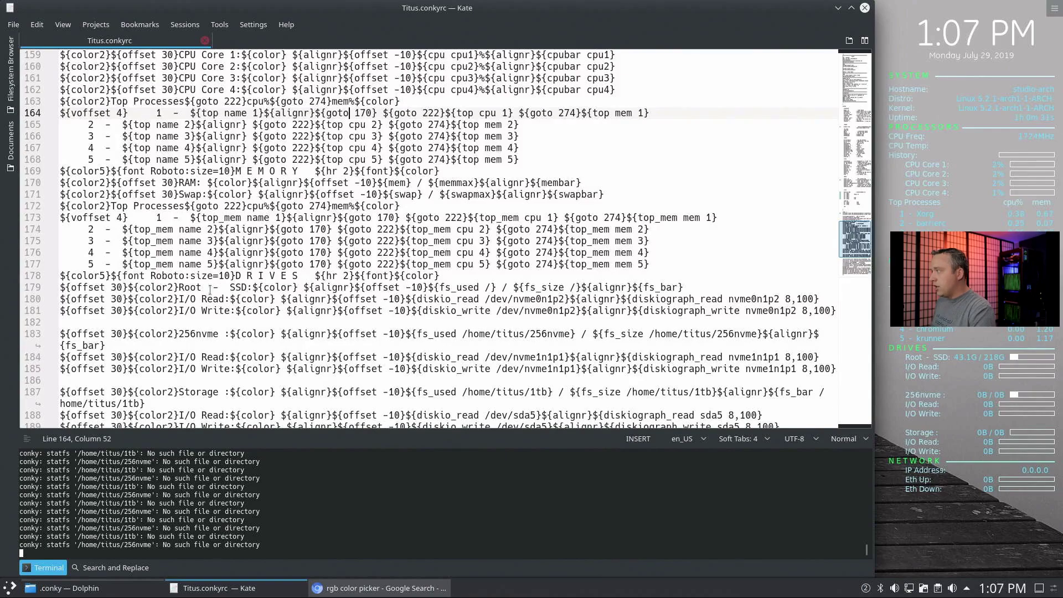
pyautogui.moveTo(437, 286); pyautogui.dragTo(490, 286)
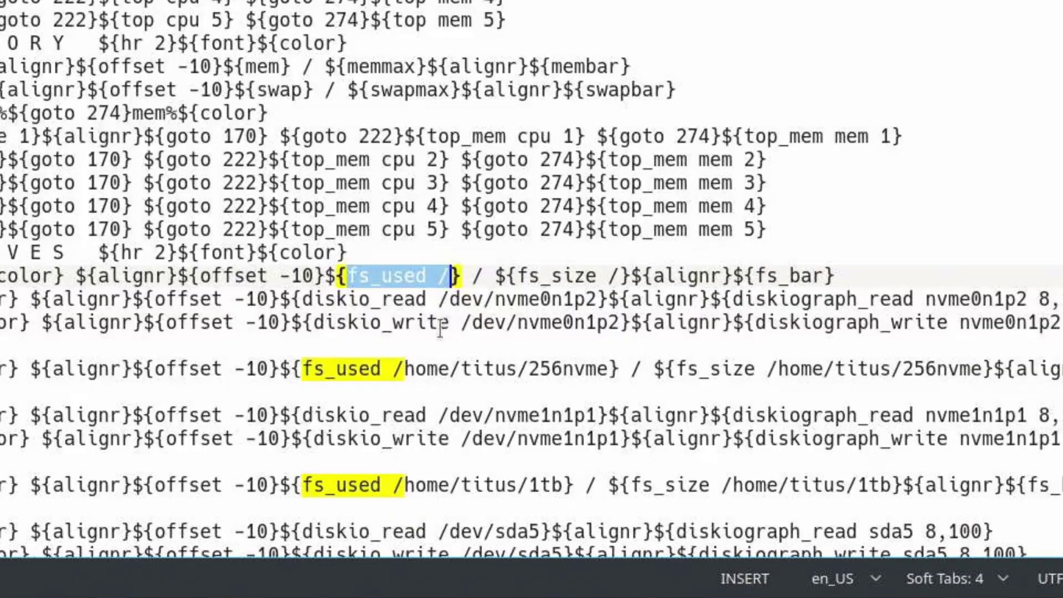
# Set the diskio_read device on the Root SSD's I/O Read line to /dev/sda4
pyautogui.click(448, 274)
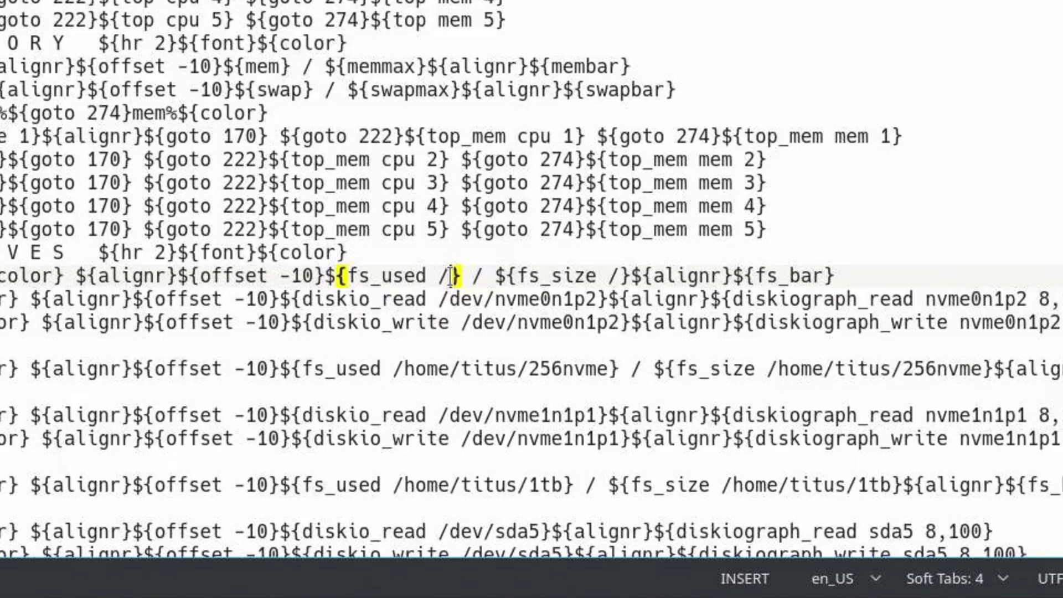
pyautogui.moveTo(621, 275); pyautogui.dragTo(519, 275)
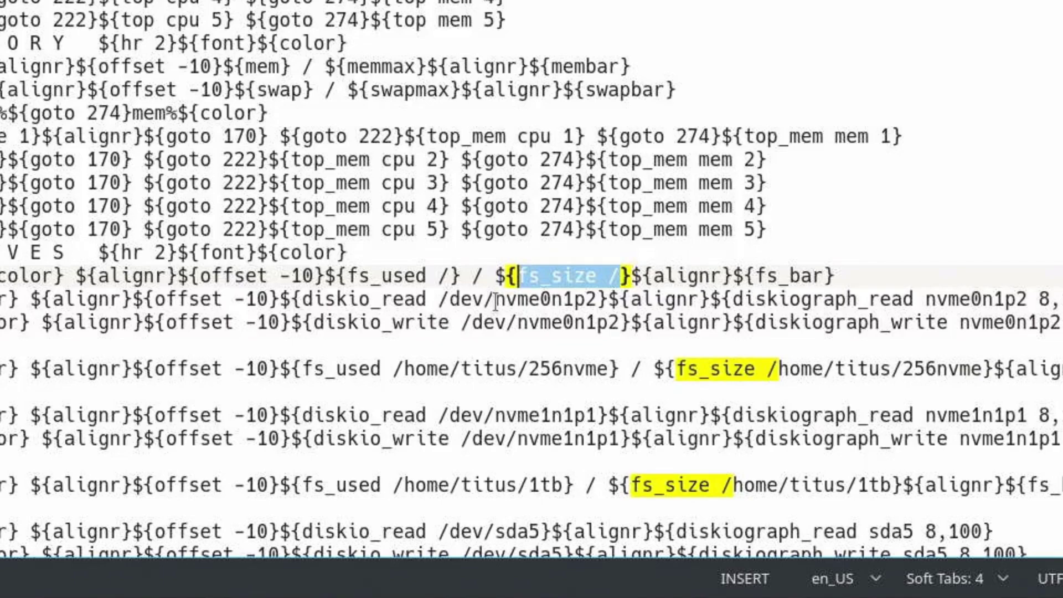
pyautogui.moveTo(495, 301); pyautogui.dragTo(595, 301)
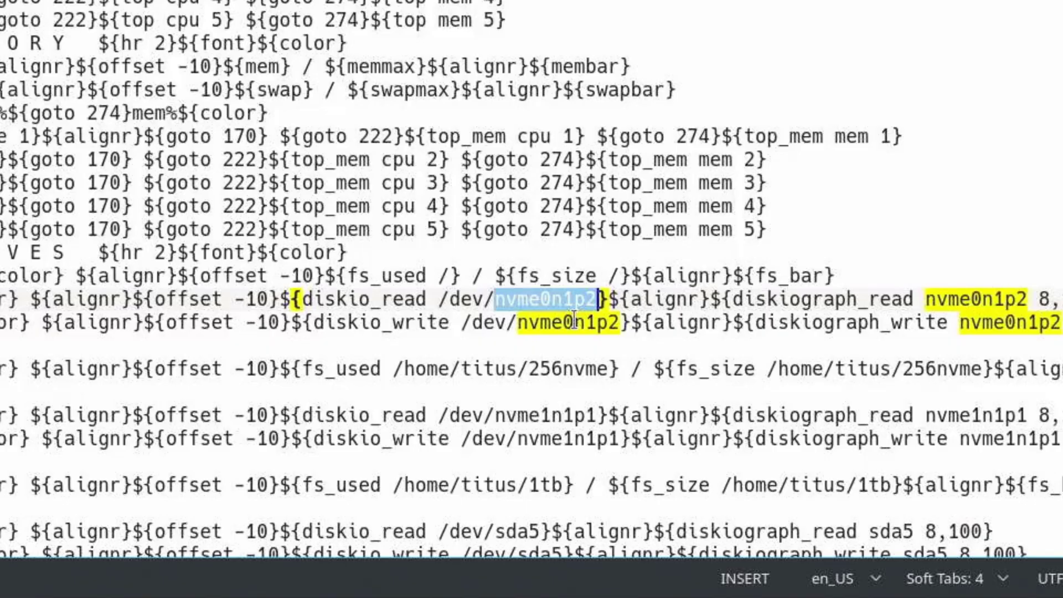
pyautogui.write('sd4')
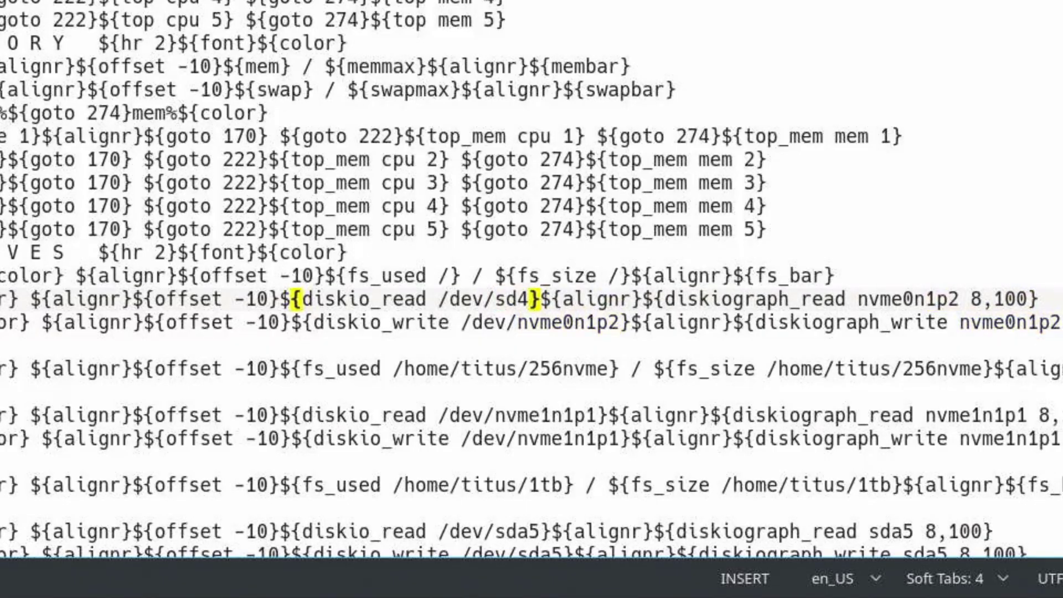
pyautogui.press('Left')
pyautogui.write('a')
pyautogui.press('Right')
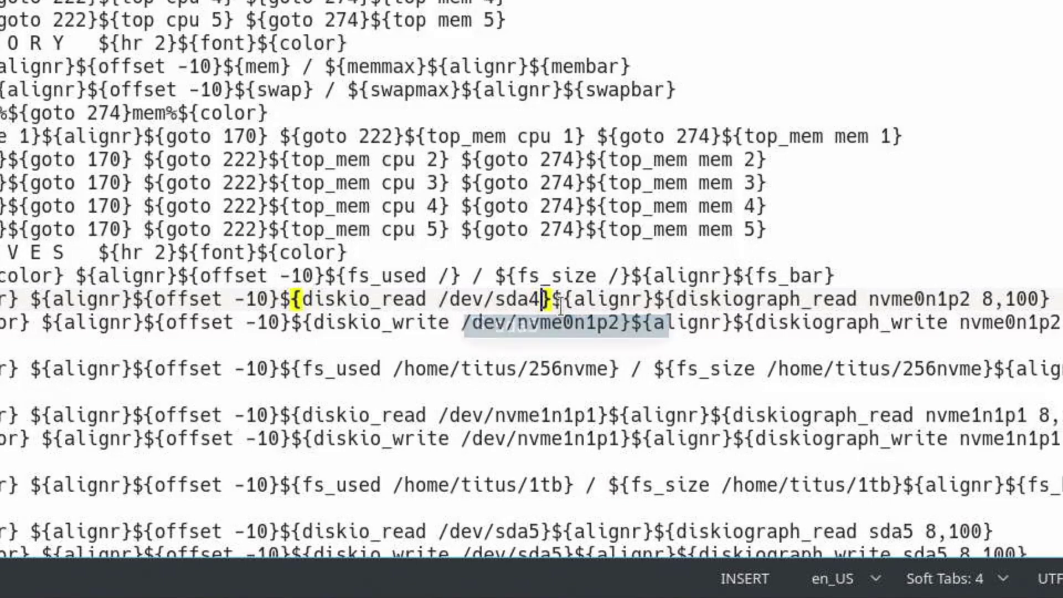
# Set the diskiograph_read device on the same Root SSD I/O Read line to sda4
pyautogui.press('Right')
pyautogui.press('Right')
pyautogui.press('Right')
pyautogui.press('Right')
pyautogui.press('Right')
pyautogui.press('Right')
pyautogui.press('Right')
pyautogui.press('Right')
pyautogui.press('Right')
pyautogui.press('Right')
pyautogui.press('Right')
pyautogui.press('Right')
pyautogui.press('Right')
pyautogui.press('Right')
pyautogui.press('Right')
pyautogui.press('Right')
pyautogui.press('Right')
pyautogui.press('Right')
pyautogui.press('Right')
pyautogui.press('Right')
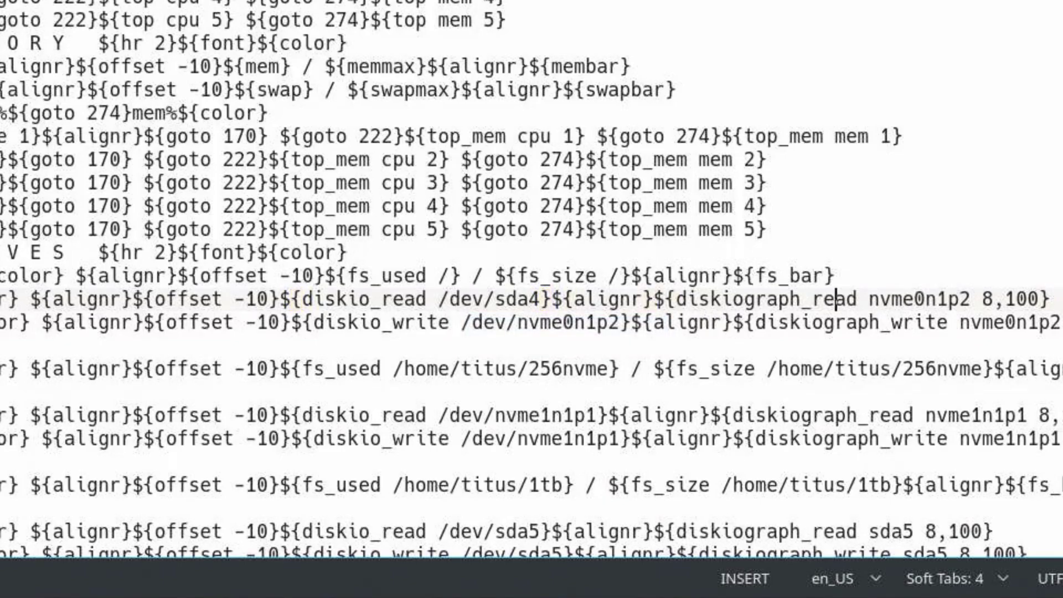
pyautogui.press('Right')
pyautogui.hotkey('shift', 'Right')
pyautogui.hotkey('shift', 'Right')
pyautogui.hotkey('shift', 'Right')
pyautogui.hotkey('shift', 'Right')
pyautogui.hotkey('shift', 'Right')
pyautogui.hotkey('shift', 'Right')
pyautogui.hotkey('shift', 'Right')
pyautogui.hotkey('shift', 'Right')
pyautogui.hotkey('shift', 'Right')
pyautogui.hotkey('shift', 'Right')
pyautogui.hotkey('shift', 'Left')
pyautogui.hotkey('shift', 'Left')
pyautogui.write('sda')
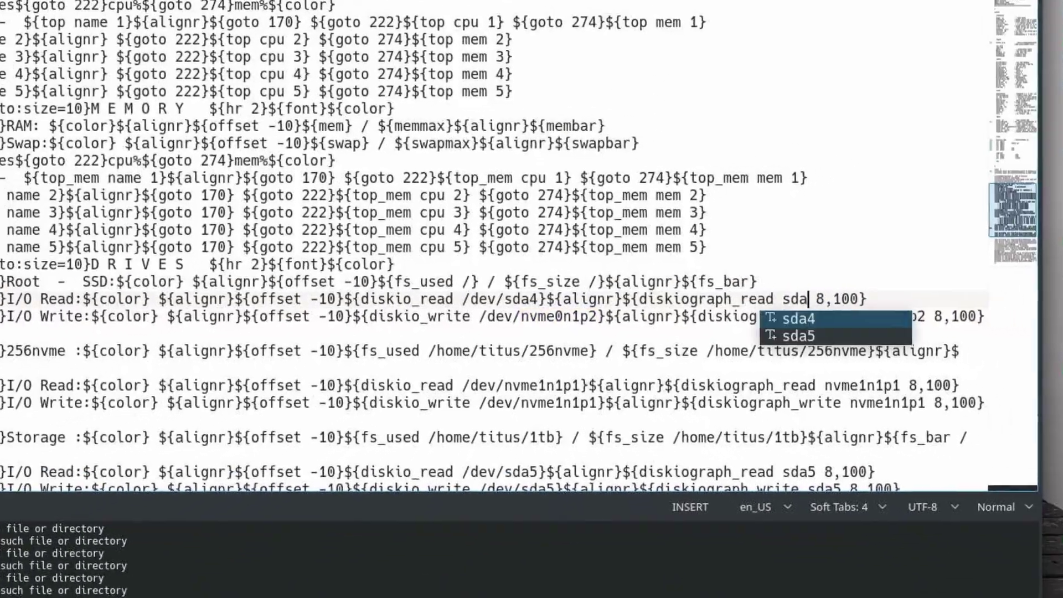
pyautogui.press('Return')
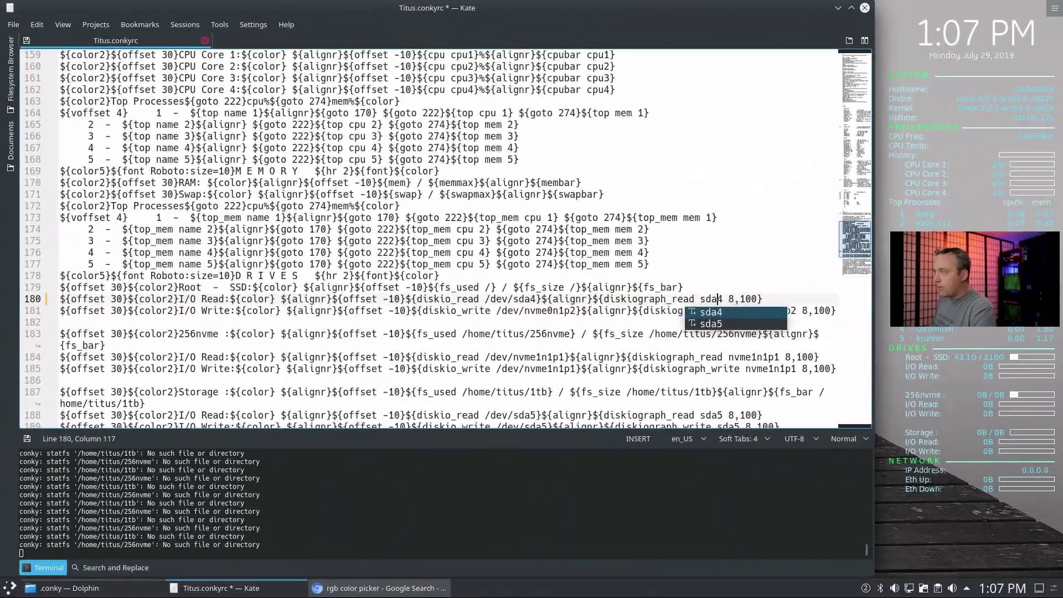
# Set the diskio_write device on the Root SSD's I/O Write line to /dev/sda4
pyautogui.press('Left')
pyautogui.press('Left')
pyautogui.press('Left')
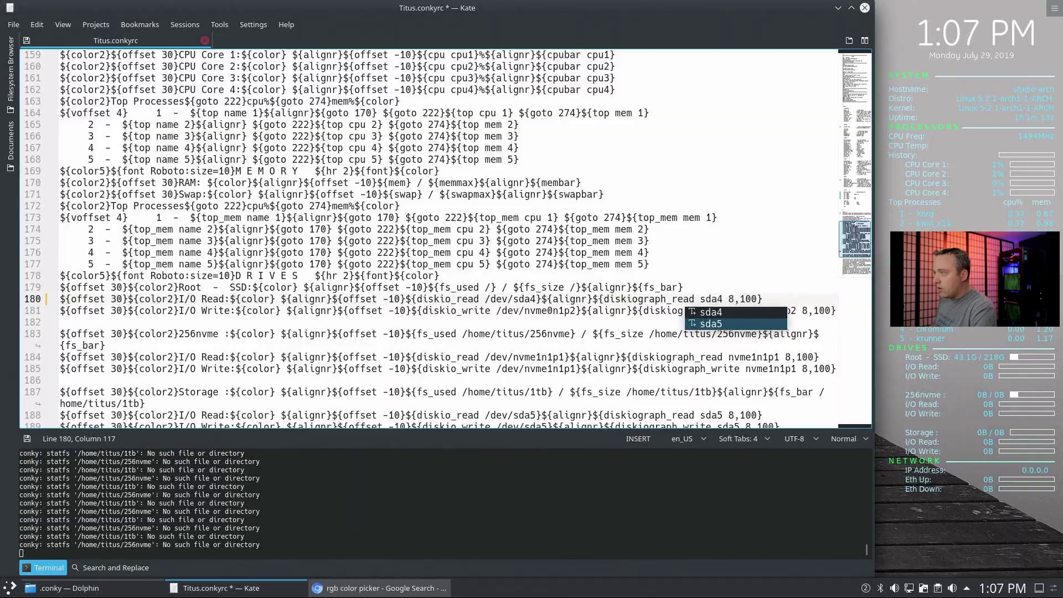
pyautogui.press('Left')
pyautogui.press('Left')
pyautogui.press('Down')
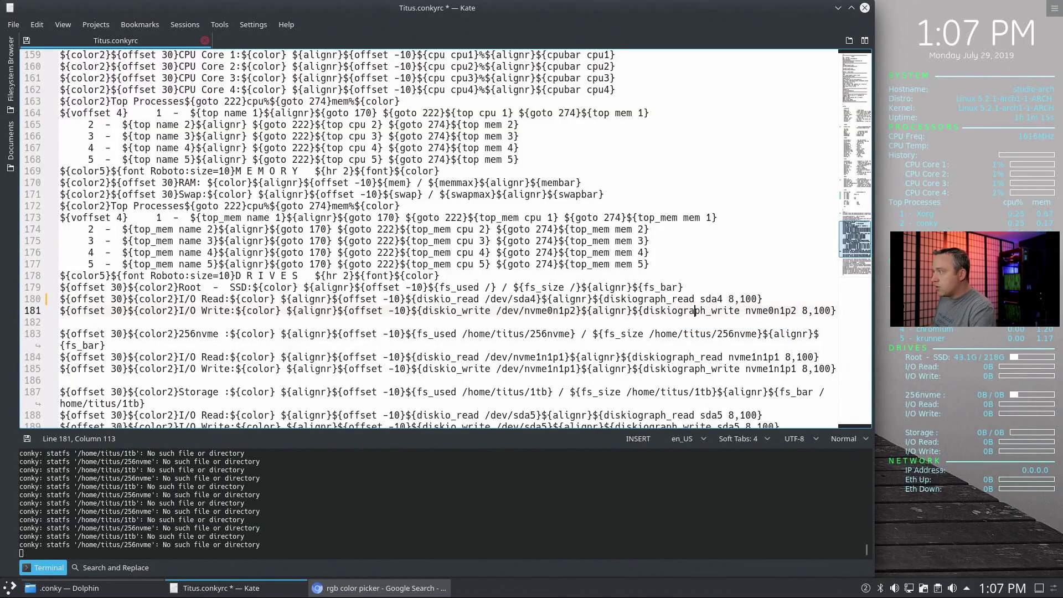
pyautogui.press('Left')
pyautogui.press('Left')
pyautogui.press('Left')
pyautogui.press('Left')
pyautogui.press('Left')
pyautogui.press('Left')
pyautogui.press('Left')
pyautogui.press('Left')
pyautogui.press('Left')
pyautogui.press('Left')
pyautogui.press('Left')
pyautogui.press('Left')
pyautogui.press('Left')
pyautogui.press('Left')
pyautogui.press('Left')
pyautogui.press('Left')
pyautogui.press('Left')
pyautogui.press('Left')
pyautogui.press('Left')
pyautogui.press('Left')
pyautogui.hotkey('shift', 'Right')
pyautogui.hotkey('shift', 'Right')
pyautogui.hotkey('shift', 'Right')
pyautogui.hotkey('shift', 'Right')
pyautogui.hotkey('shift', 'Right')
pyautogui.hotkey('shift', 'Right')
pyautogui.hotkey('shift', 'Right')
pyautogui.hotkey('shift', 'Right')
pyautogui.hotkey('shift', 'Right')
pyautogui.write('sda4')
# Set the diskiograph_write device on the same Root SSD I/O Write line to sda4
pyautogui.press('Right')
pyautogui.press('Right')
pyautogui.press('Right')
pyautogui.press('Right')
pyautogui.press('Right')
pyautogui.press('Right')
pyautogui.press('Right')
pyautogui.press('Right')
pyautogui.press('Right')
pyautogui.press('Right')
pyautogui.press('Right')
pyautogui.press('Right')
pyautogui.press('Right')
pyautogui.press('Right')
pyautogui.press('Right')
pyautogui.press('Right')
pyautogui.press('Right')
pyautogui.press('Right')
pyautogui.press('Right')
pyautogui.press('Right')
pyautogui.press('Right')
pyautogui.press('Right')
pyautogui.press('Right')
pyautogui.press('Right')
pyautogui.press('Right')
pyautogui.hotkey('shift', 'Right')
pyautogui.hotkey('shift', 'Right')
pyautogui.hotkey('shift', 'Right')
pyautogui.hotkey('shift', 'Right')
pyautogui.hotkey('shift', 'Right')
pyautogui.hotkey('shift', 'Right')
pyautogui.hotkey('shift', 'Right')
pyautogui.hotkey('shift', 'Right')
pyautogui.hotkey('shift', 'Right')
pyautogui.write('sda4')
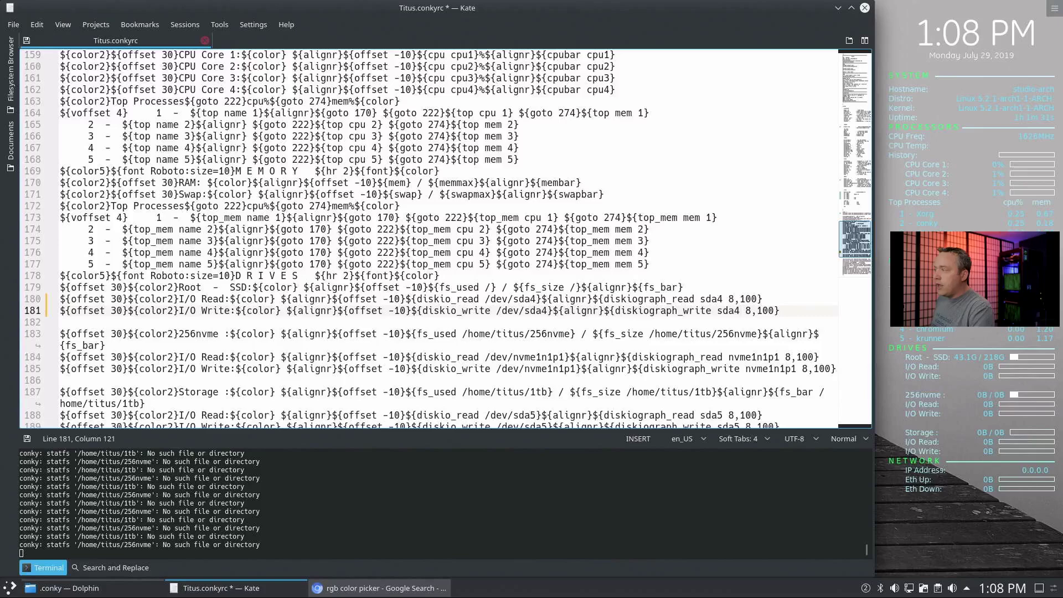
# Delete the 256nvme and Storage drive blocks with their I/O lines and the blank line above the Network heading, and save the file
pyautogui.press('Down')
pyautogui.press('Down')
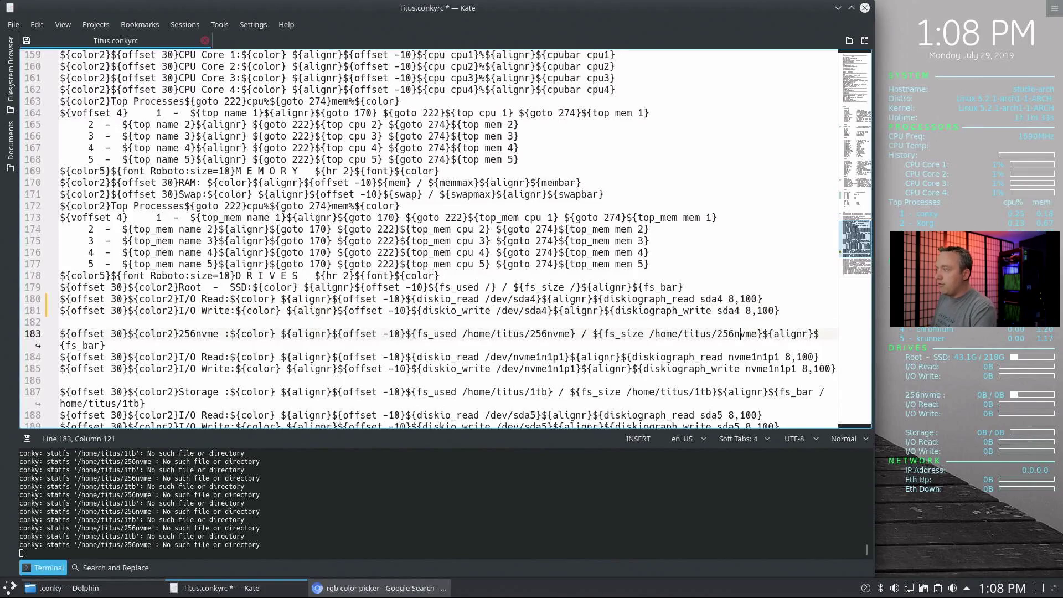
pyautogui.press('Left')
pyautogui.press('Left')
pyautogui.press('Left')
pyautogui.press('Left')
pyautogui.press('Left')
pyautogui.press('Left')
pyautogui.press('Left')
pyautogui.press('Left')
pyautogui.press('Left')
pyautogui.press('Left')
pyautogui.press('Left')
pyautogui.press('Left')
pyautogui.press('Left')
pyautogui.press('Left')
pyautogui.press('Left')
pyautogui.press('Left')
pyautogui.press('Left')
pyautogui.press('Left')
pyautogui.press('Left')
pyautogui.press('Left')
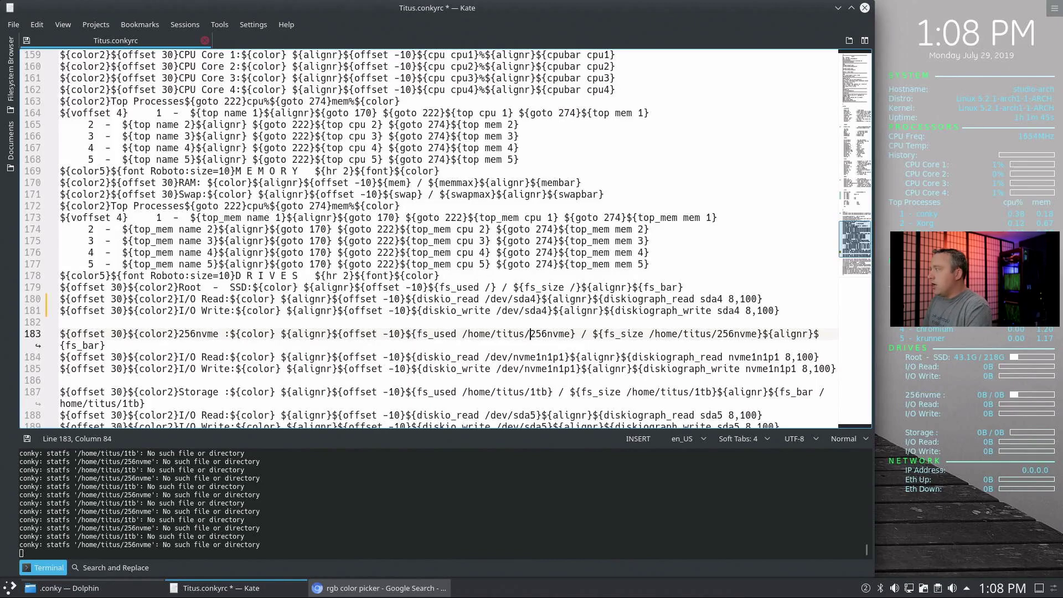
pyautogui.hotkey('shift', 'Down')
pyautogui.hotkey('shift', 'Down')
pyautogui.hotkey('shift', 'Down')
pyautogui.hotkey('shift', 'Down')
pyautogui.hotkey('shift', 'Down')
pyautogui.hotkey('shift', 'Down')
pyautogui.hotkey('shift', 'Down')
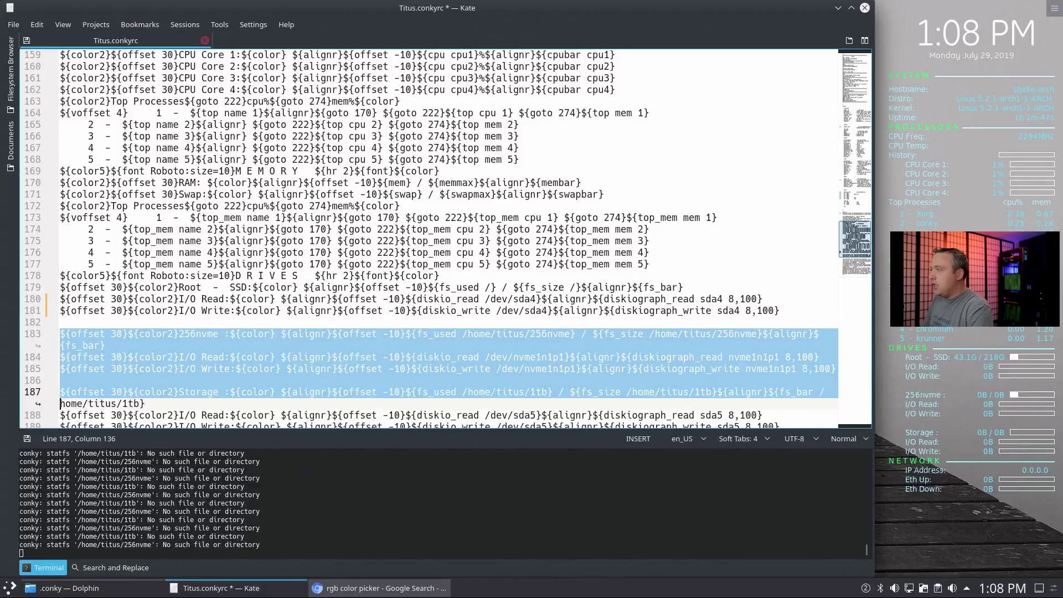
pyautogui.hotkey('shift', 'Down')
pyautogui.hotkey('shift', 'Down')
pyautogui.hotkey('shift', 'Down')
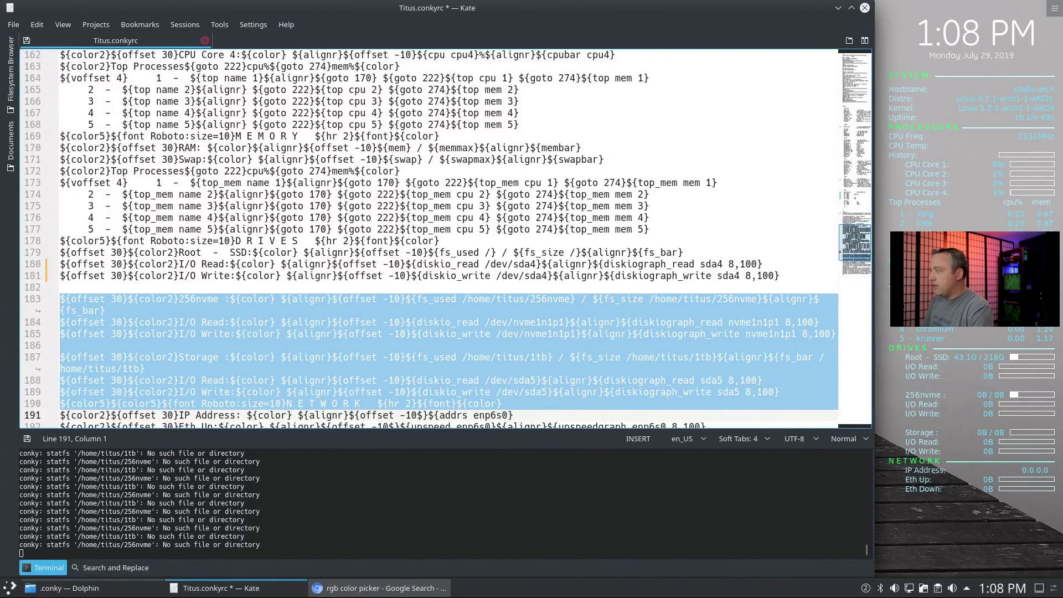
pyautogui.hotkey('shift', 'Up')
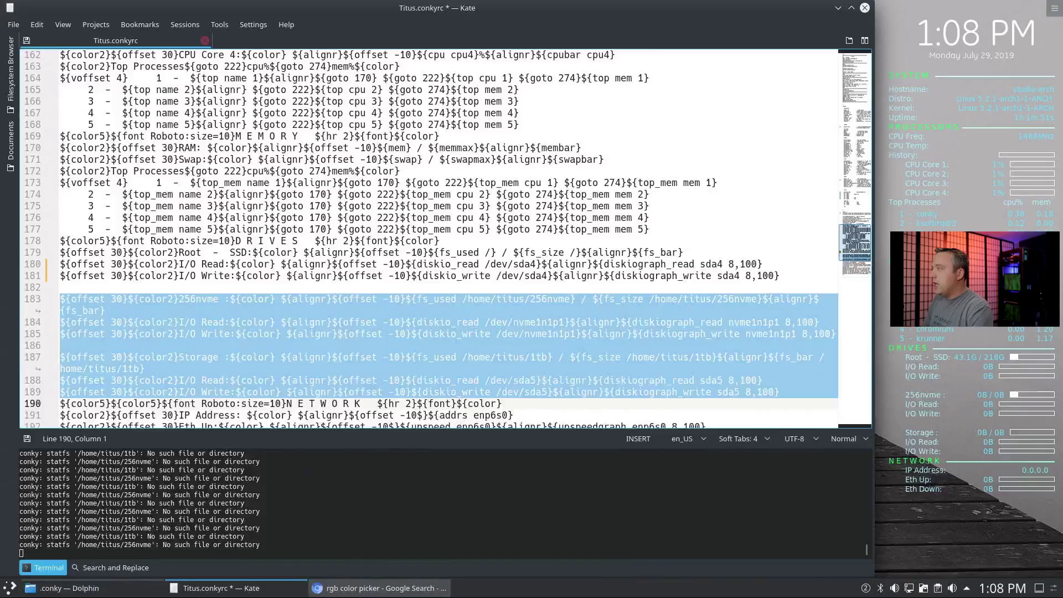
pyautogui.press('Delete')
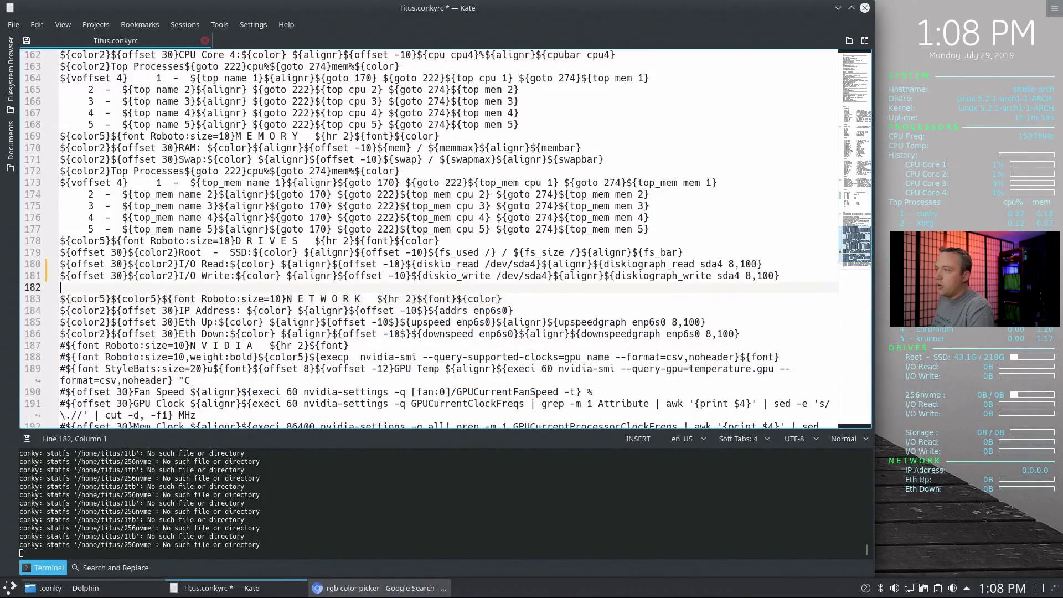
pyautogui.press('BackSpace')
pyautogui.hotkey('ctrl', 's')
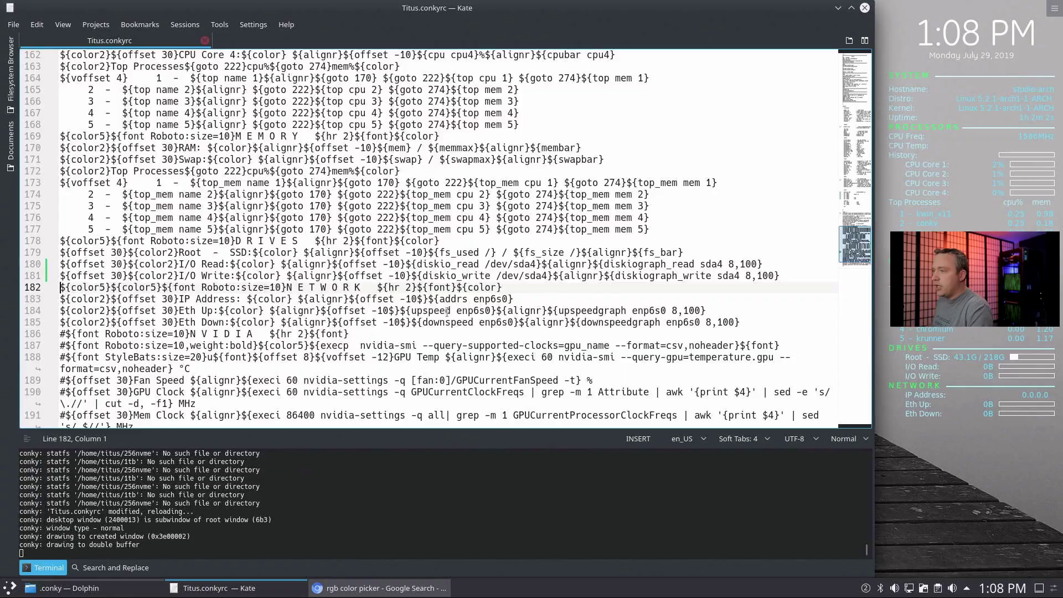
# Switch to the browser window with the RGB color picker search and close it
pyautogui.click(427, 587)
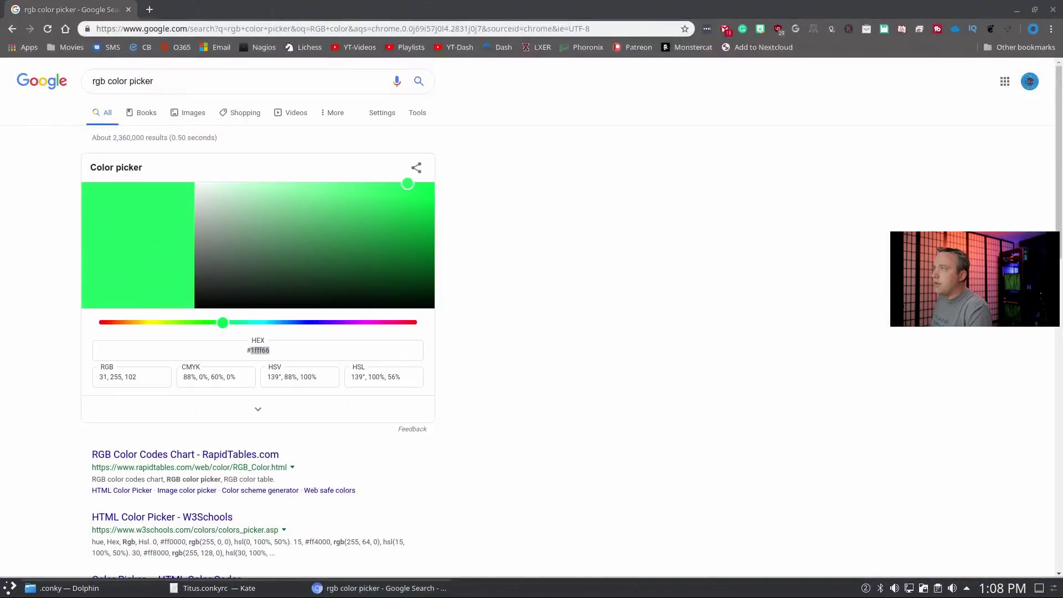
pyautogui.click(1052, 10)
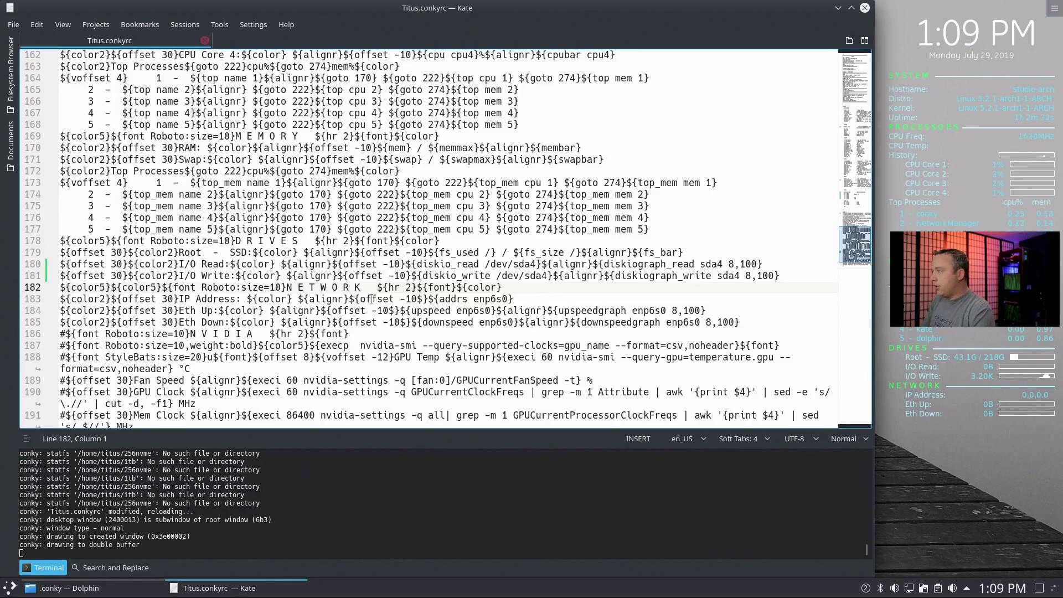
# Check the network interface names with ip a in a new terminal against the addrs entry on the IP Address line, and close the terminal
pyautogui.doubleClick(493, 298)
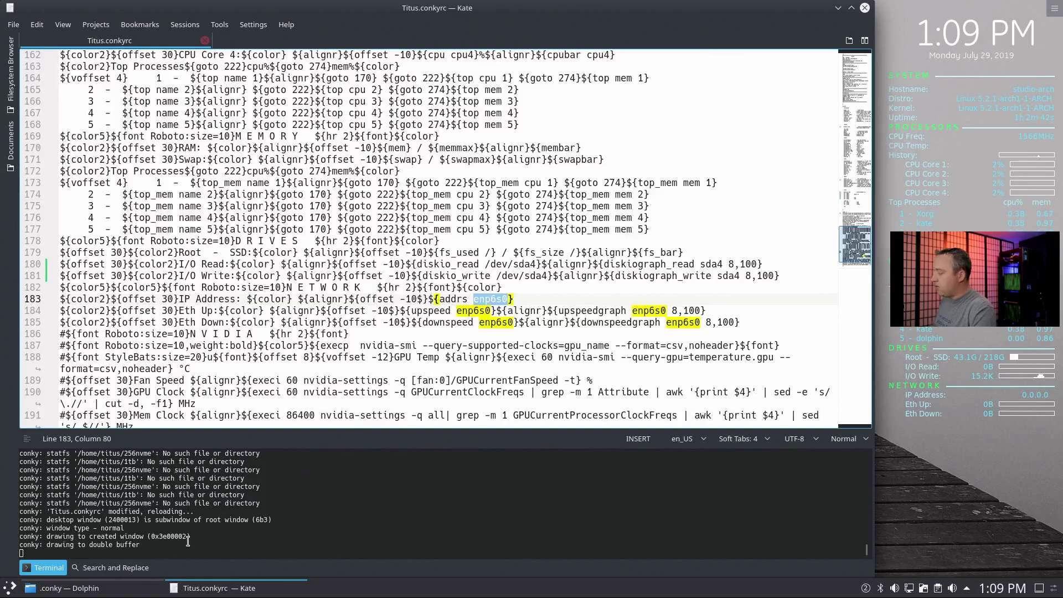
pyautogui.hotkey('ctrl', 'alt', 't')
pyautogui.write('ip a')
pyautogui.press('Return')
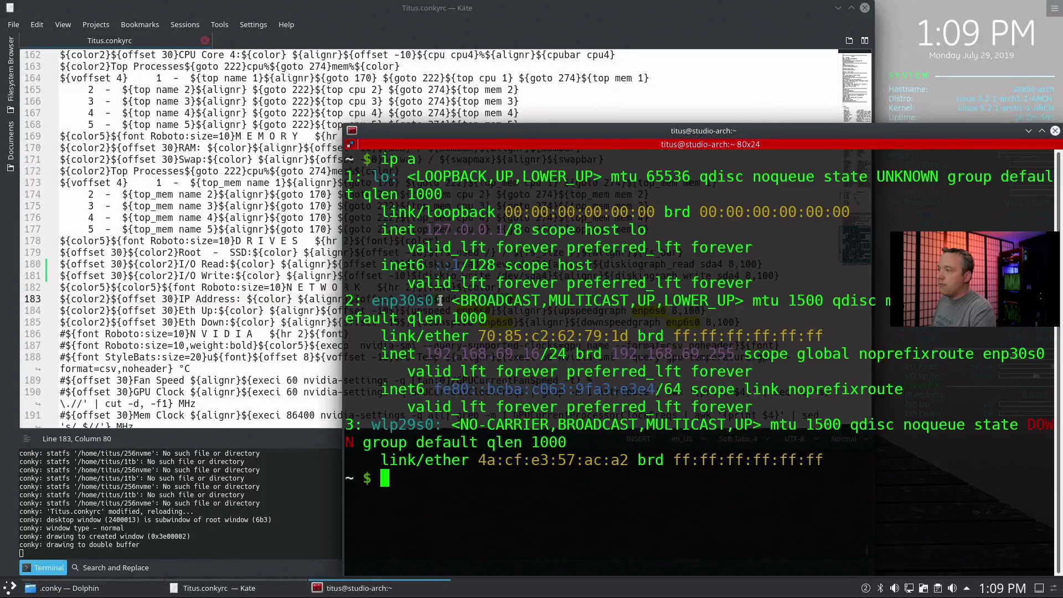
pyautogui.click(1055, 131)
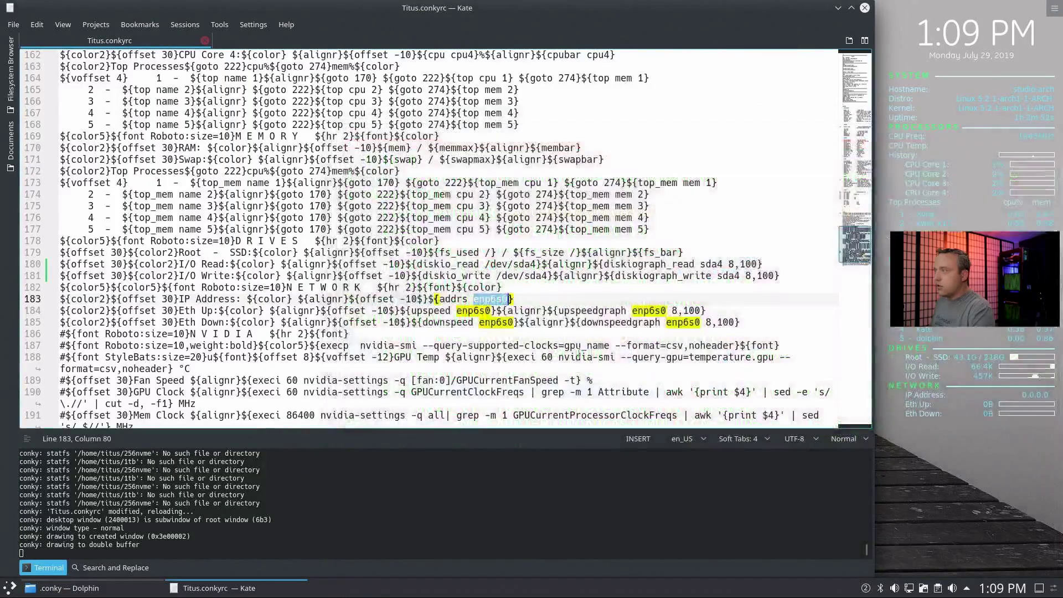
# Replace every enp6s0 in the config file with the network interface name enp30s0, and save the file
pyautogui.click(497, 299)
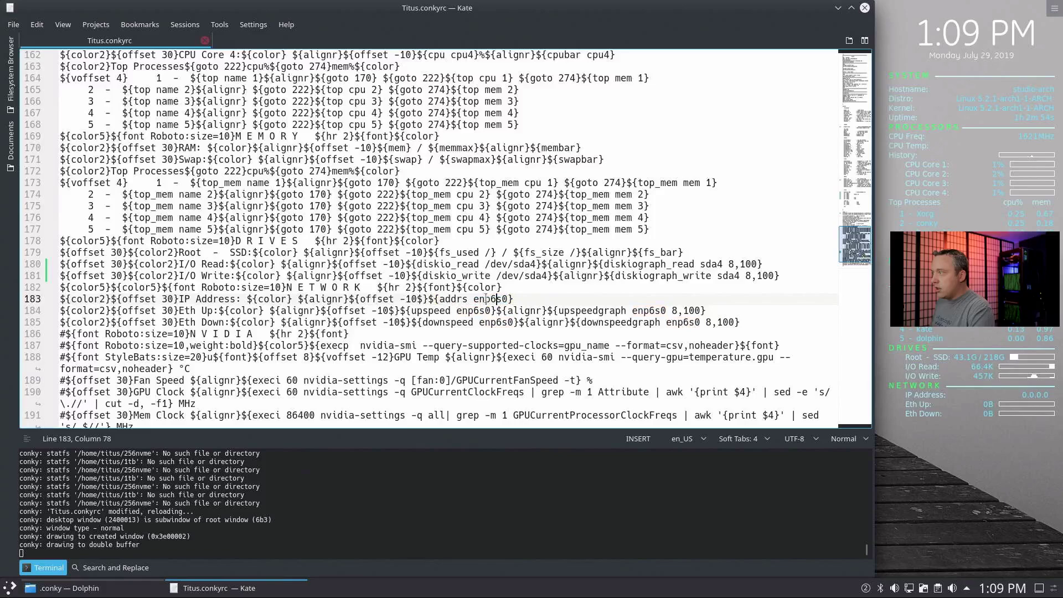
pyautogui.moveTo(474, 299); pyautogui.dragTo(508, 299)
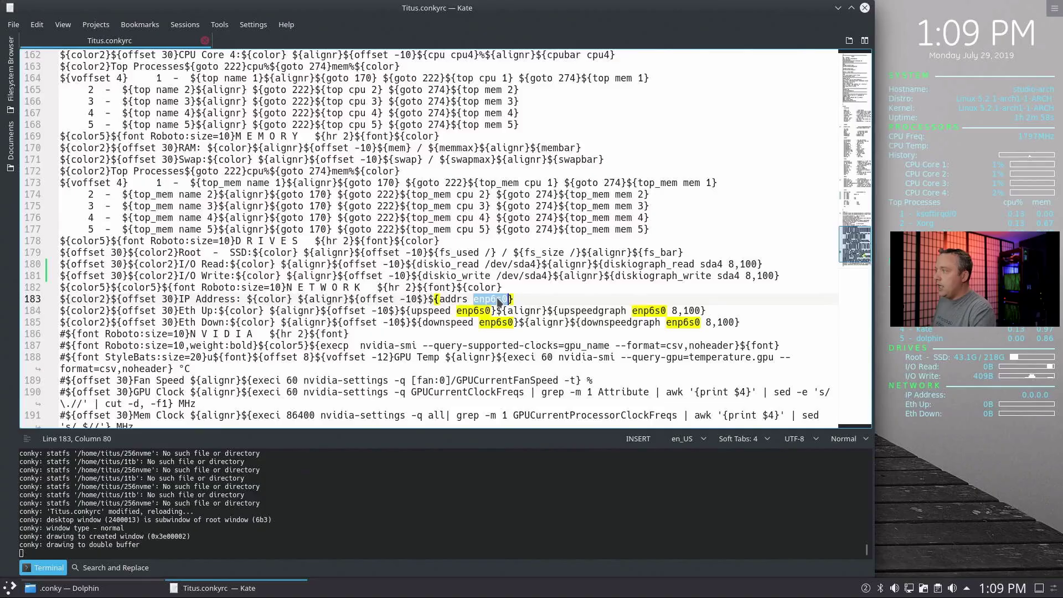
pyautogui.rightClick(499, 302)
pyautogui.click(37, 24)
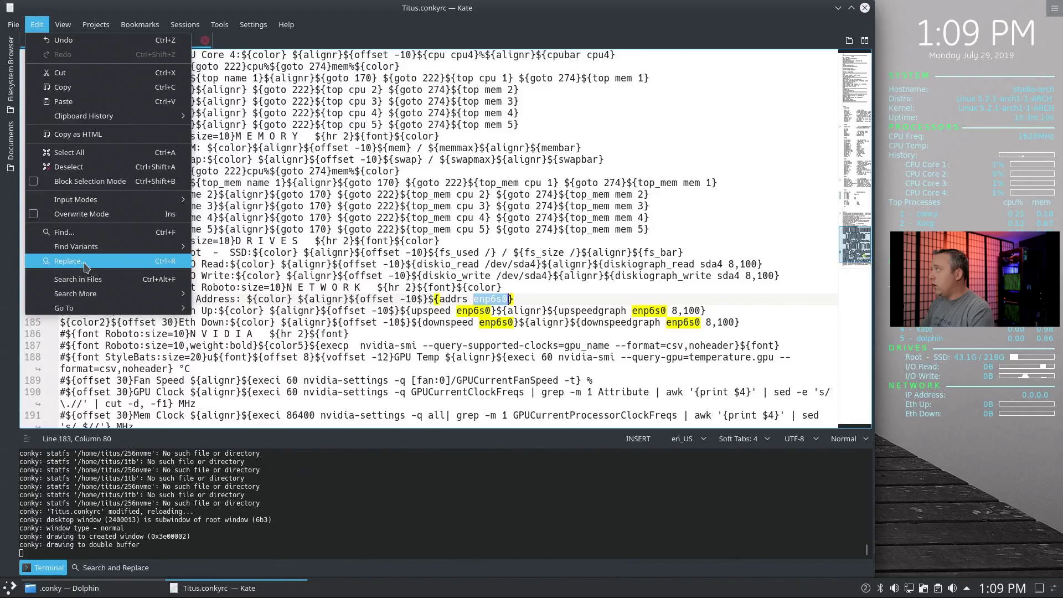
pyautogui.click(68, 261)
pyautogui.click(96, 416)
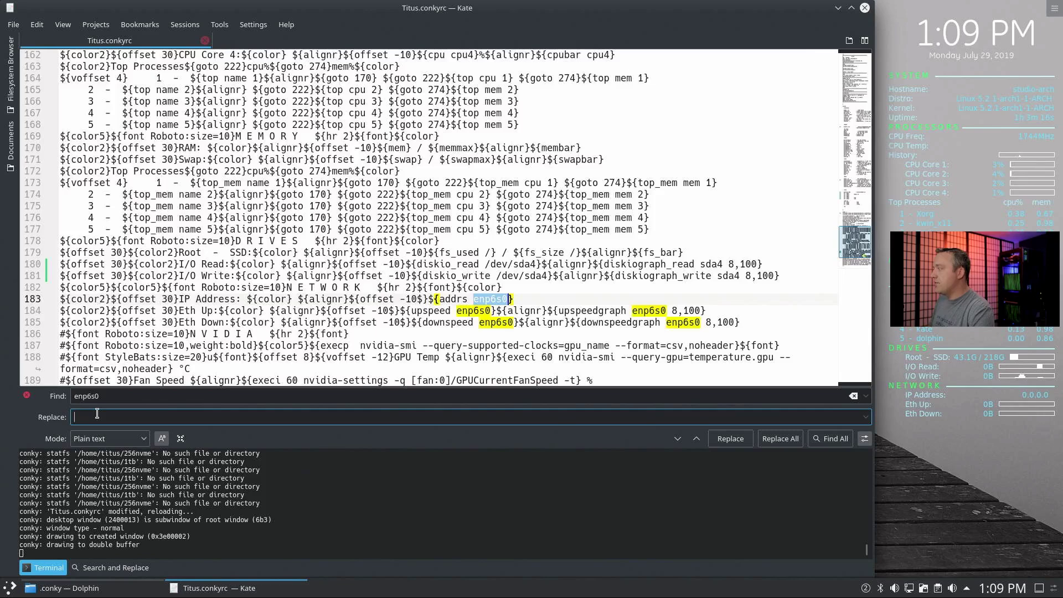
pyautogui.write('enp30s0')
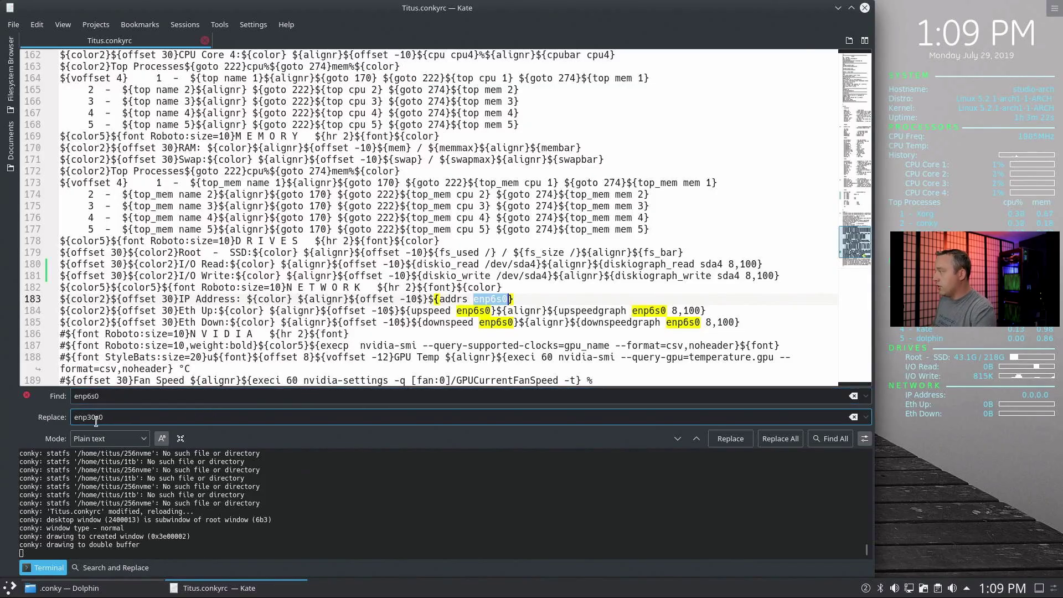
pyautogui.click(780, 439)
pyautogui.click(588, 264)
pyautogui.hotkey('ctrl', 's')
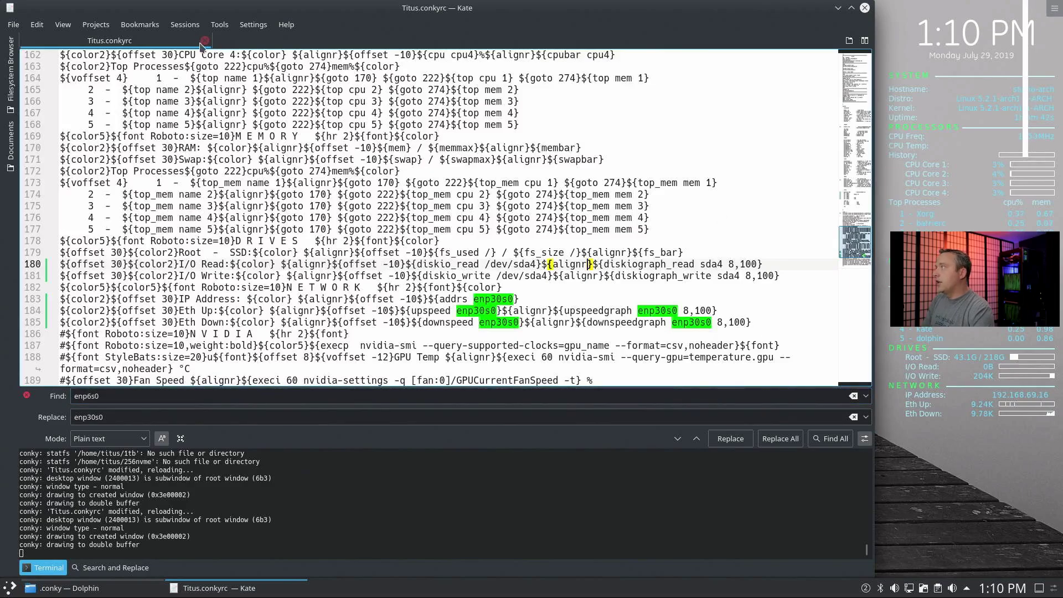
# Close the editor and file manager windows, and stop Conky with killall conky in a new terminal
pyautogui.click(865, 8)
pyautogui.click(407, 8)
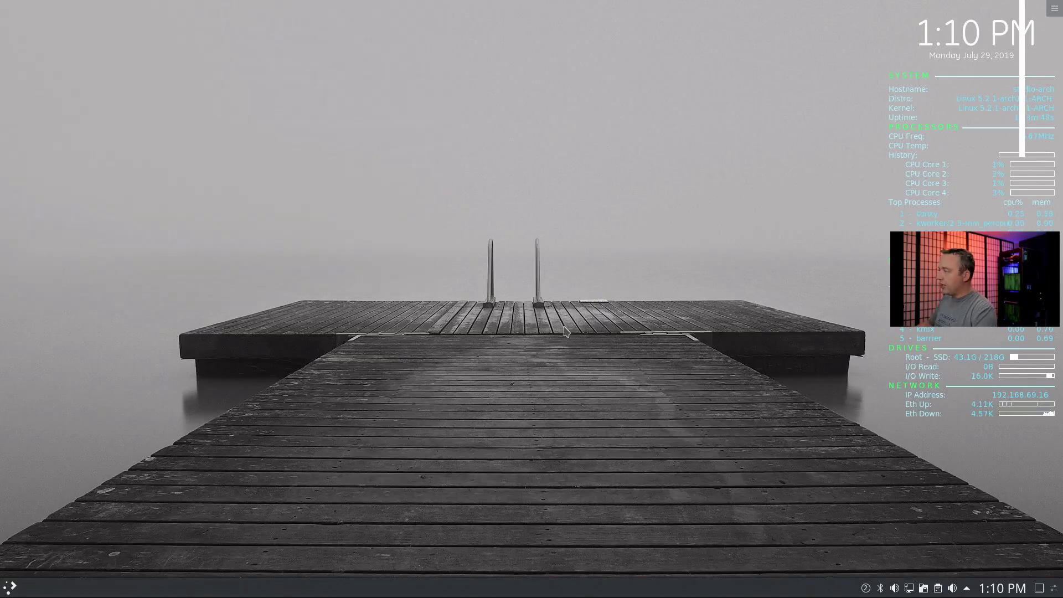
pyautogui.hotkey('ctrl', 'alt', 't')
pyautogui.write('killall conky')
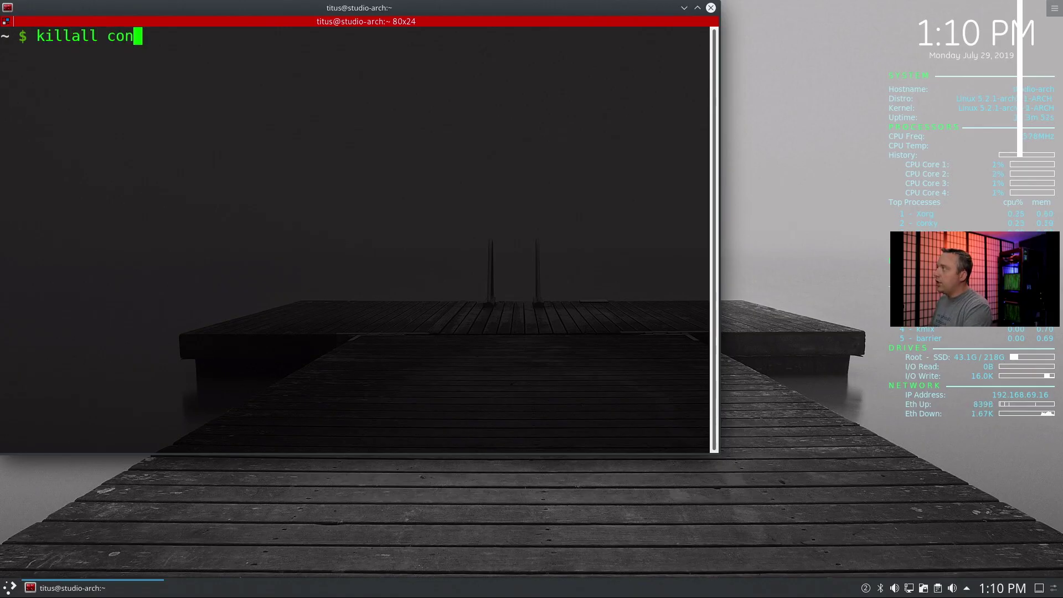
pyautogui.press('Return')
# Start Conky from the home folder with conky -c .conky/Titus.conkyrc and return to the shell prompt
pyautogui.press('Up')
pyautogui.press('Up')
pyautogui.press('Down')
pyautogui.press('Up')
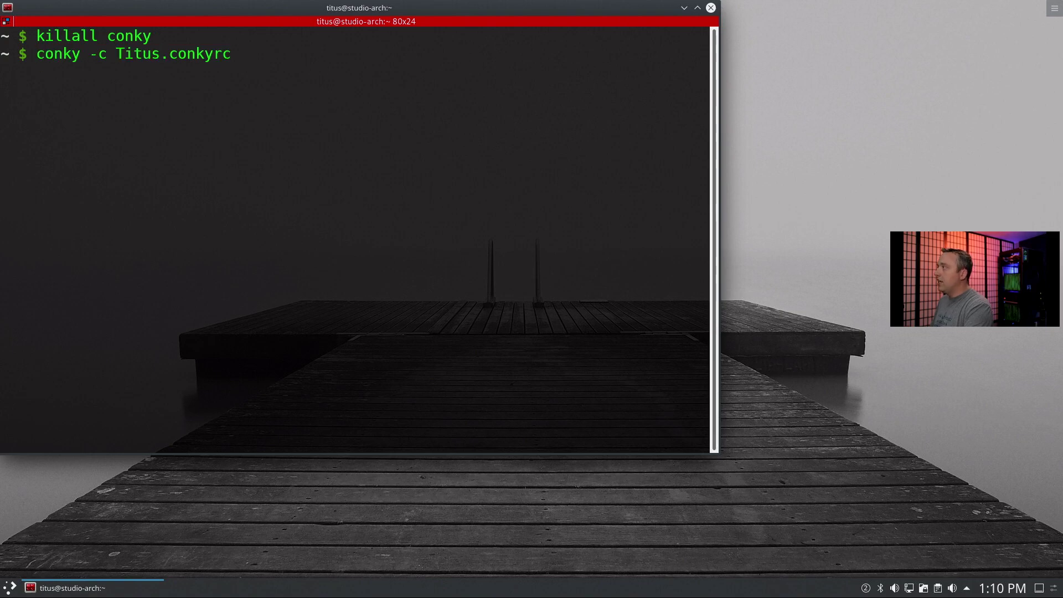
pyautogui.press('Left')
pyautogui.press('Left')
pyautogui.press('Left')
pyautogui.press('Left')
pyautogui.press('Left')
pyautogui.press('Left')
pyautogui.press('Left')
pyautogui.press('Left')
pyautogui.press('Left')
pyautogui.press('Left')
pyautogui.press('Left')
pyautogui.press('Left')
pyautogui.press('Left')
pyautogui.press('Left')
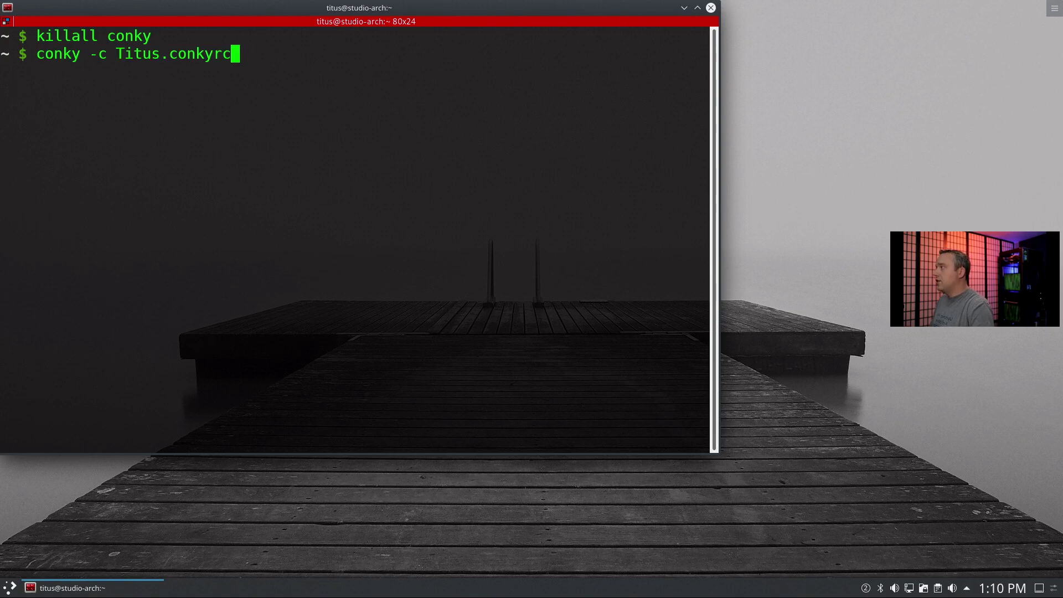
pyautogui.write('.conky/')
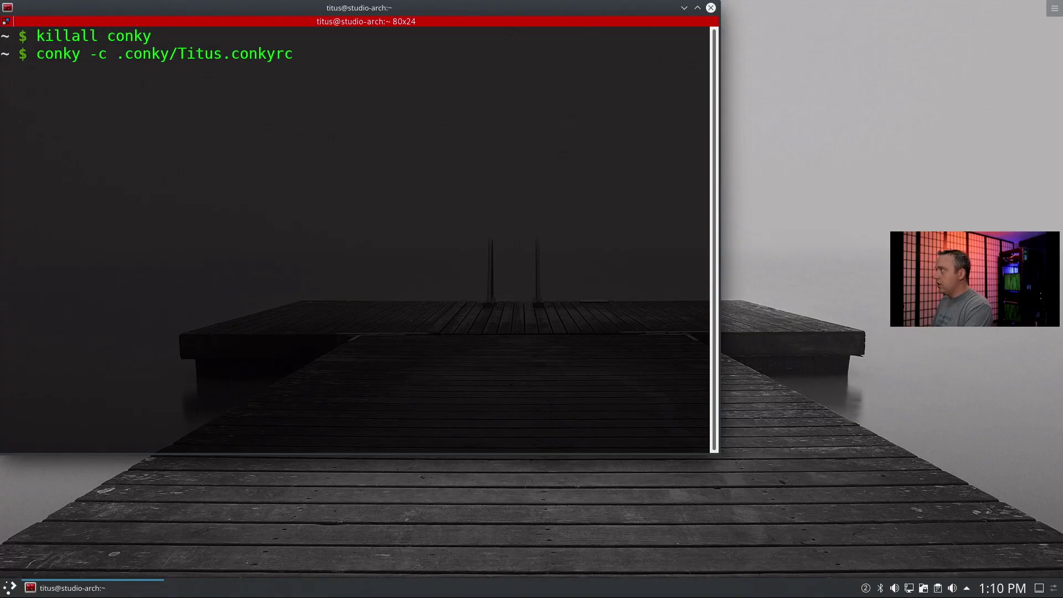
pyautogui.press('Return')
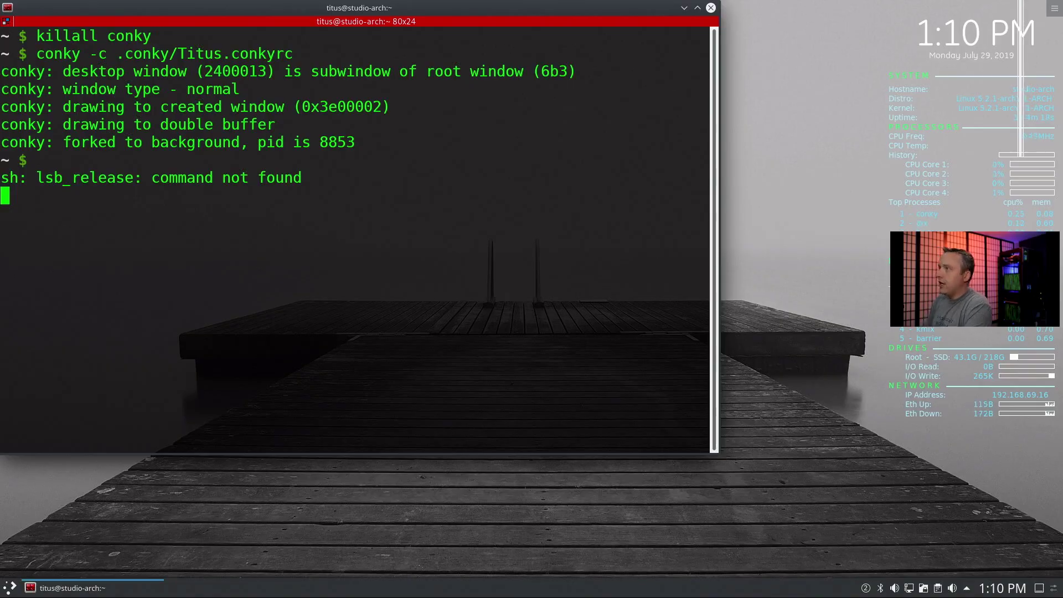
pyautogui.hotkey('ctrl', 'c')
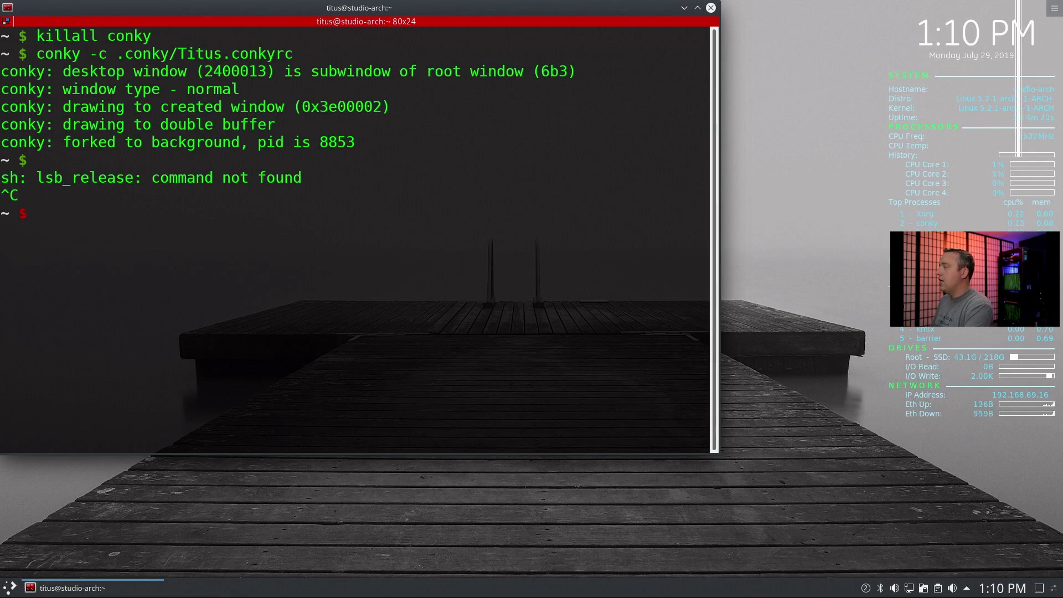
# Change to the .conky folder and list its files to find the startup script
pyautogui.write('cd ')
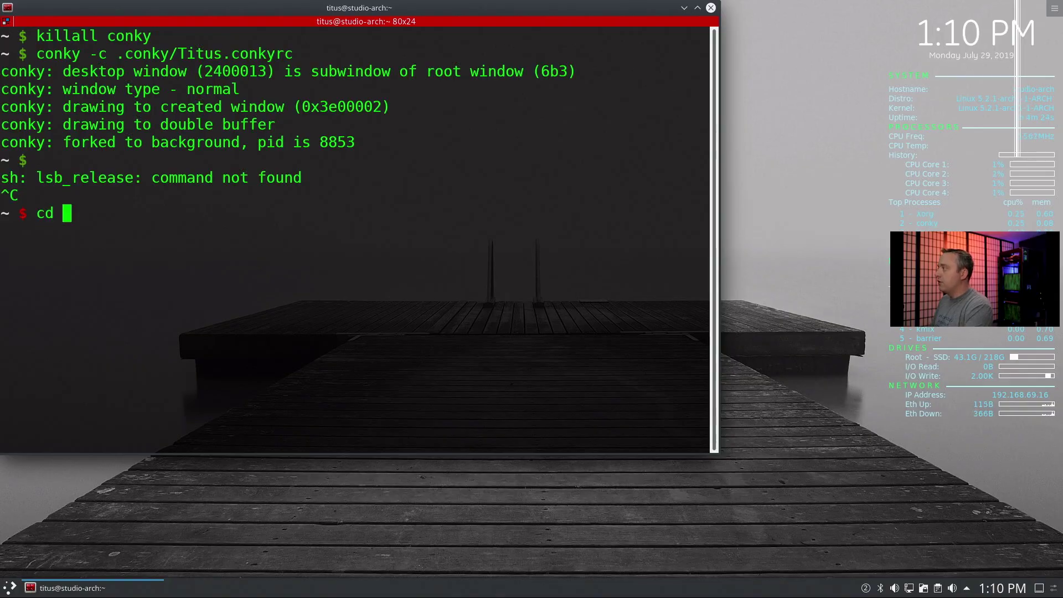
pyautogui.write('.conky/')
pyautogui.press('Return')
pyautogui.write('ls')
pyautogui.press('Return')
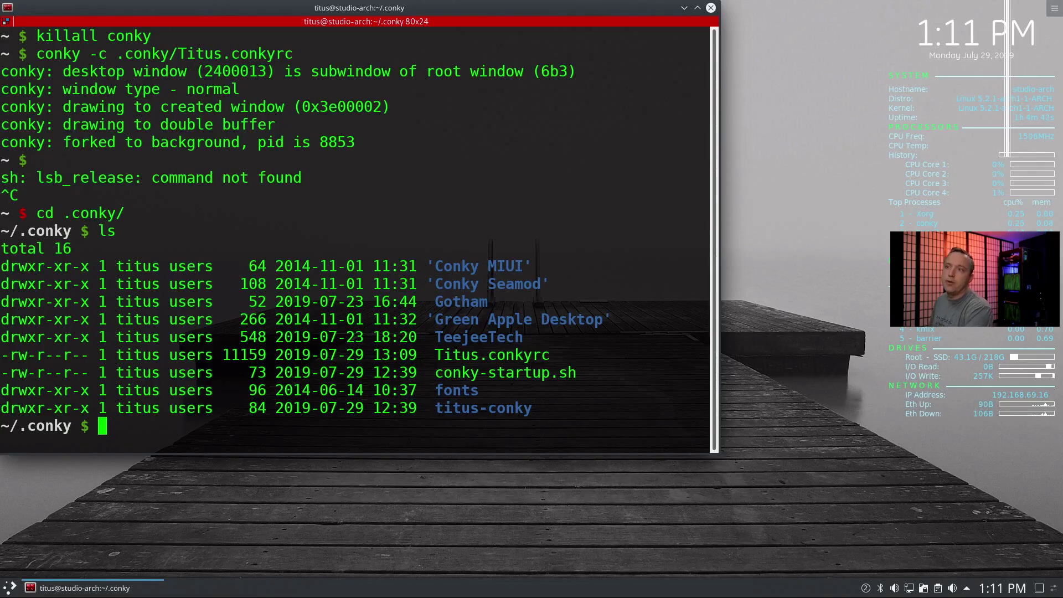
# Change to the /etc/profile.d directory and list its scripts
pyautogui.write('cd /')
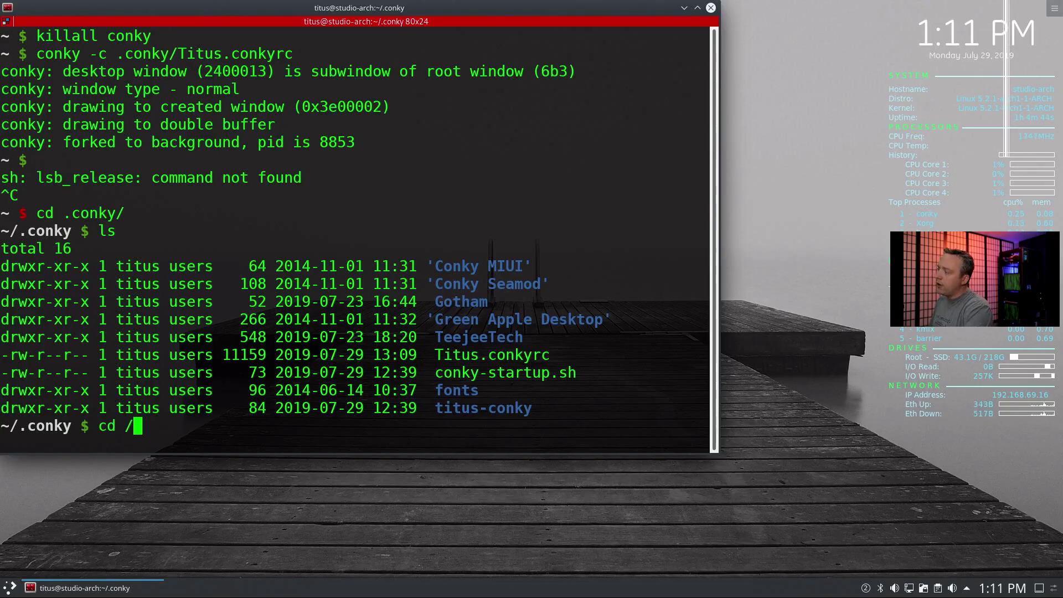
pyautogui.write('etc/pr')
pyautogui.press('Tab')
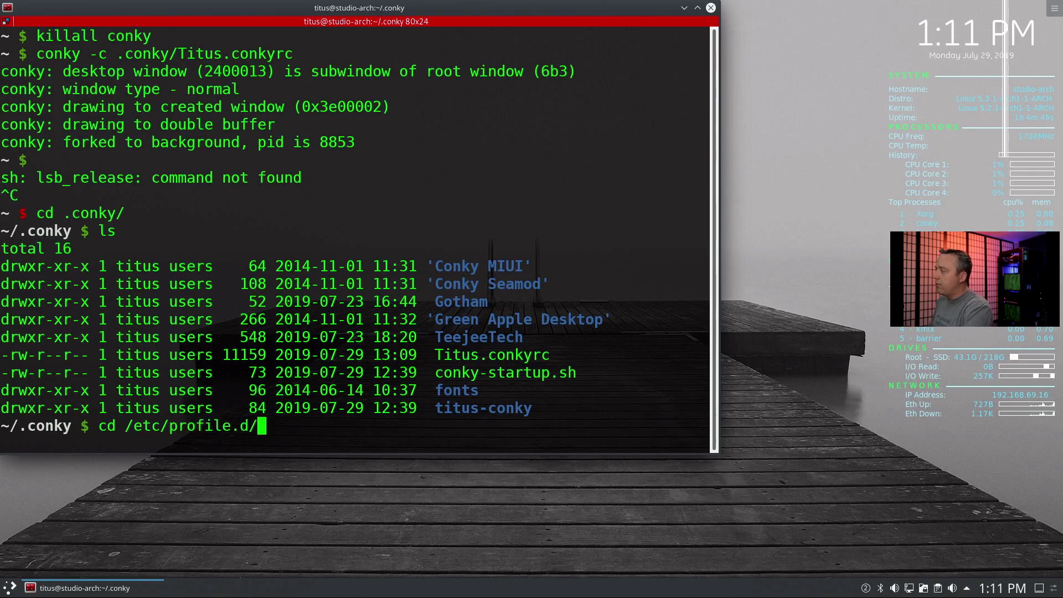
pyautogui.press('Return')
pyautogui.write('ls')
pyautogui.press('Return')
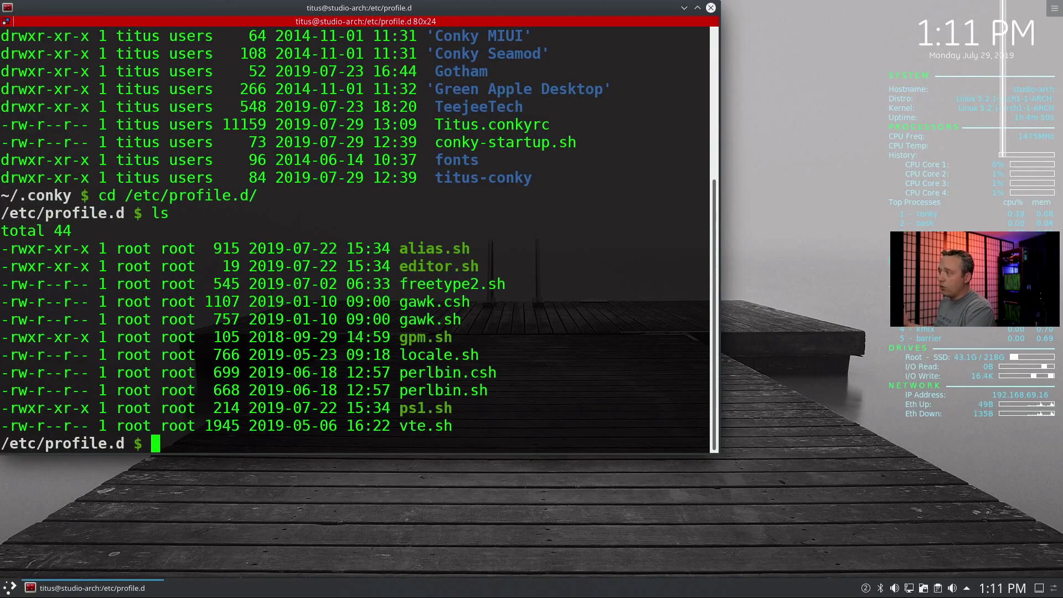
# Try to create a symbolic link conky.sh to /home/titus/.conky/conky-startup.sh without root rights, using ln -s
pyautogui.write('ln -s ')
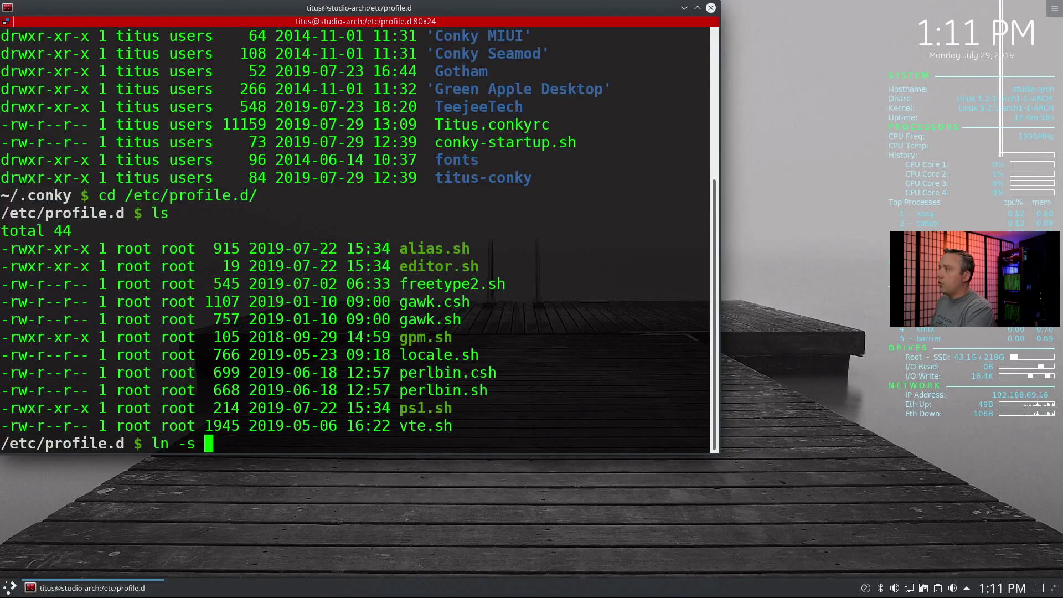
pyautogui.write('/hom')
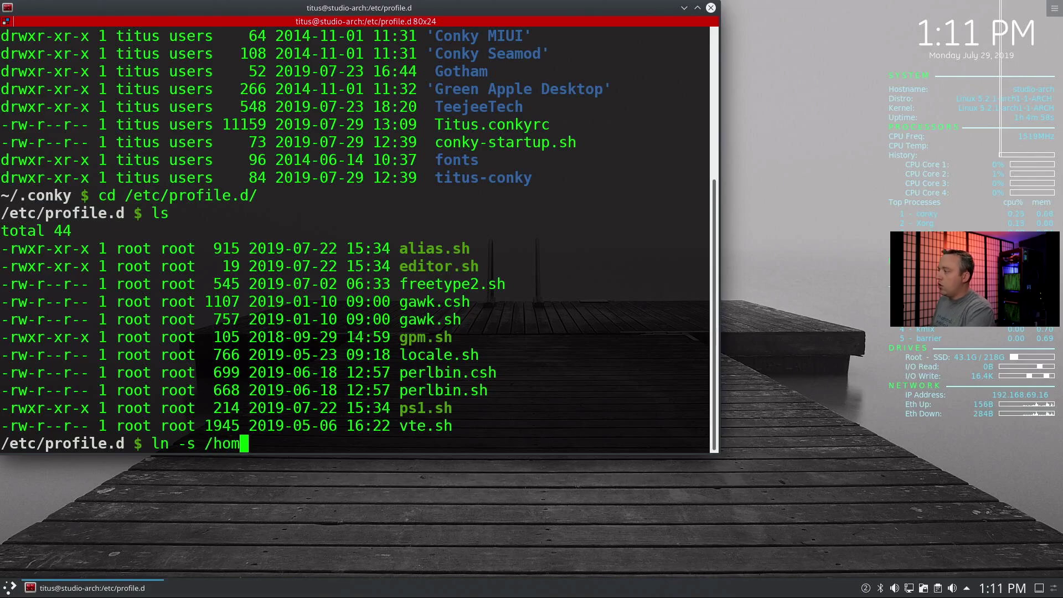
pyautogui.write('e/titus/')
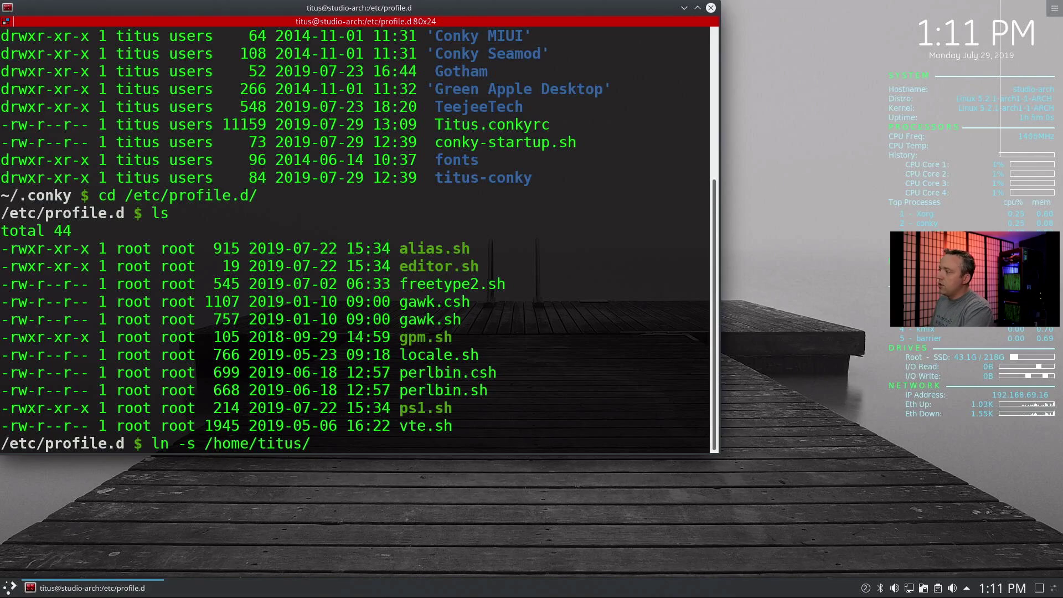
pyautogui.write('.conky')
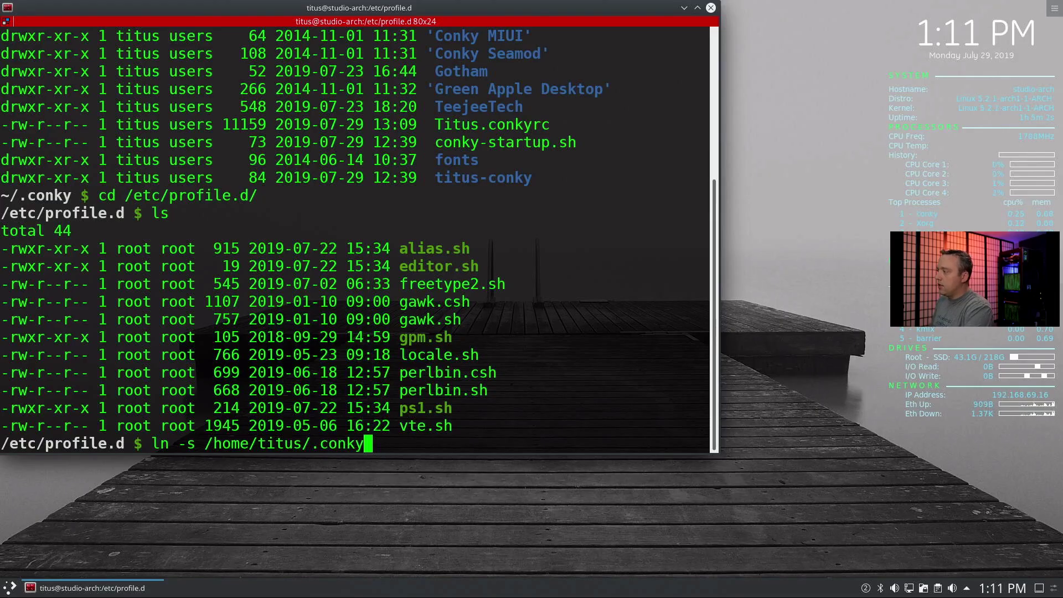
pyautogui.write('/conky')
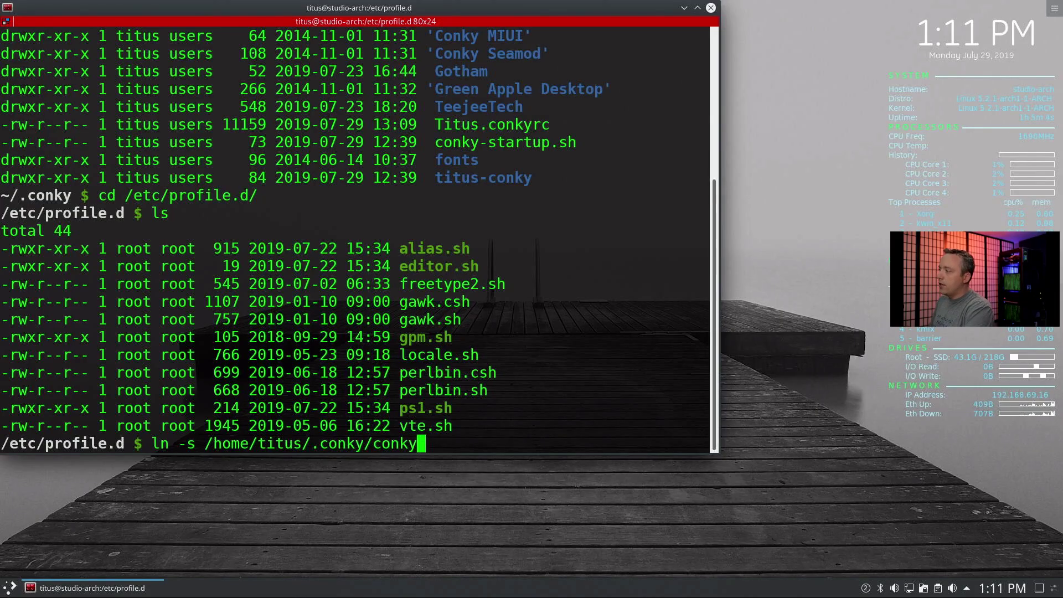
pyautogui.write('-startup.sh ')
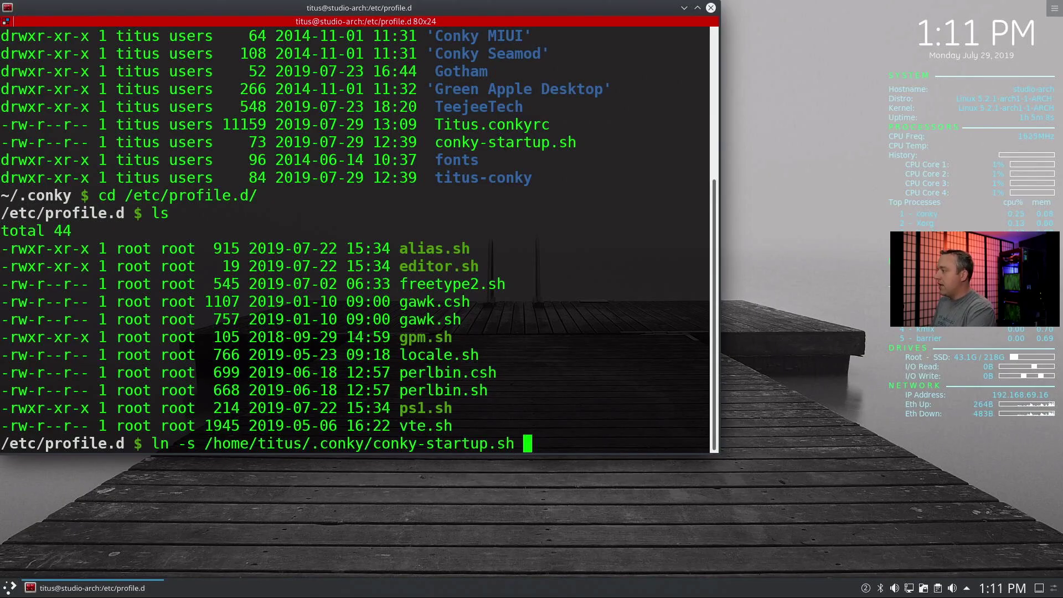
pyautogui.write('conky.sh')
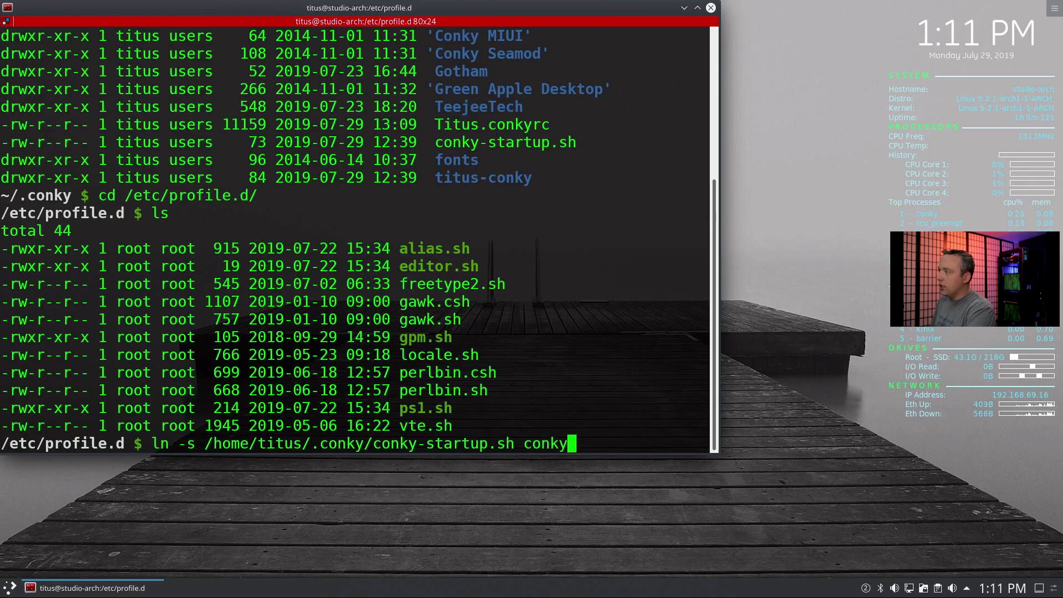
pyautogui.press('Return')
# Rerun the conky.sh symbolic link command with sudo, authorizing it with the account password
pyautogui.press('Up')
pyautogui.press('Home')
pyautogui.write('sudo')
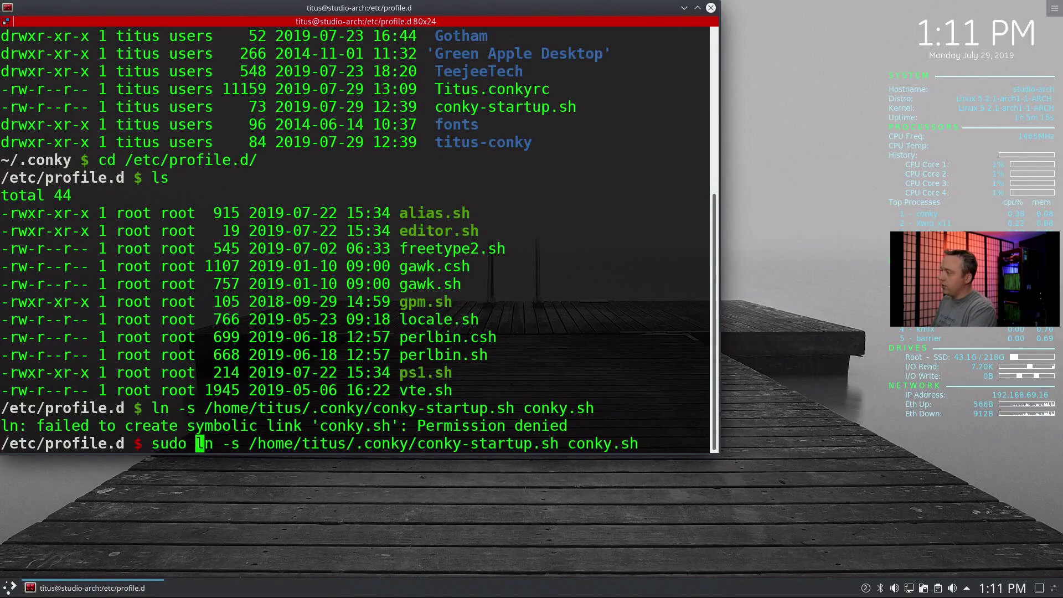
pyautogui.press('Return')
pyautogui.press('Return')
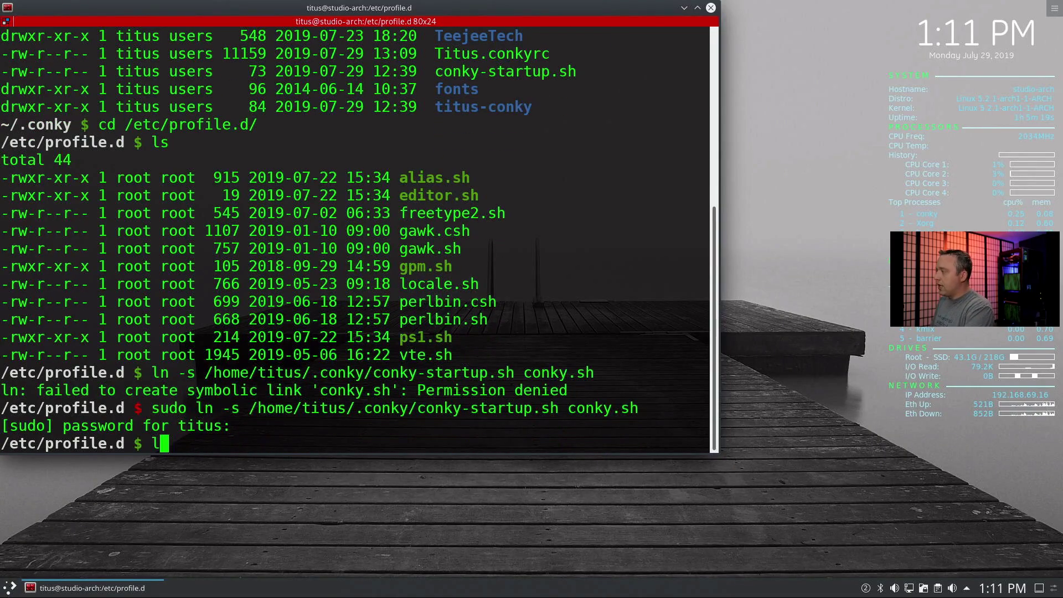
# List /etc/profile.d again to check where the conky.sh link points, and close the terminal
pyautogui.write('ls')
pyautogui.press('Return')
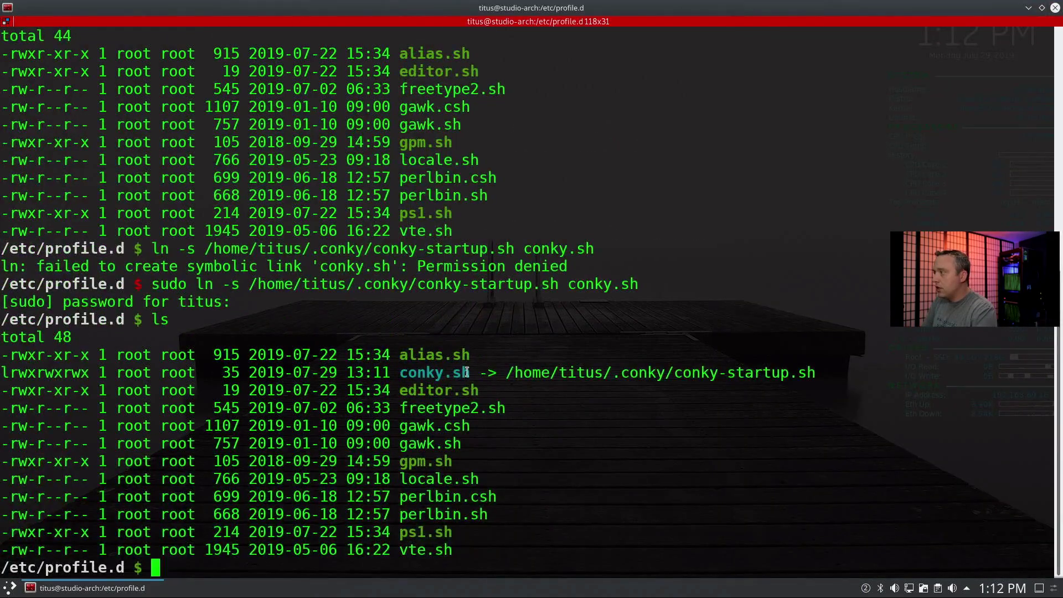
pyautogui.moveTo(405, 374); pyautogui.dragTo(806, 365)
pyautogui.click(807, 365)
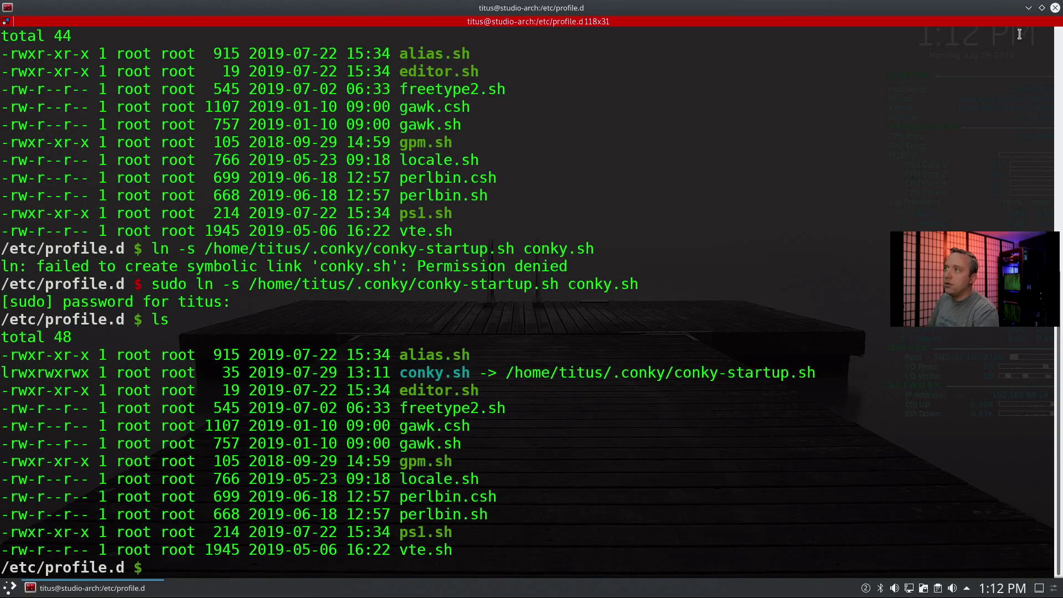
pyautogui.click(1055, 8)
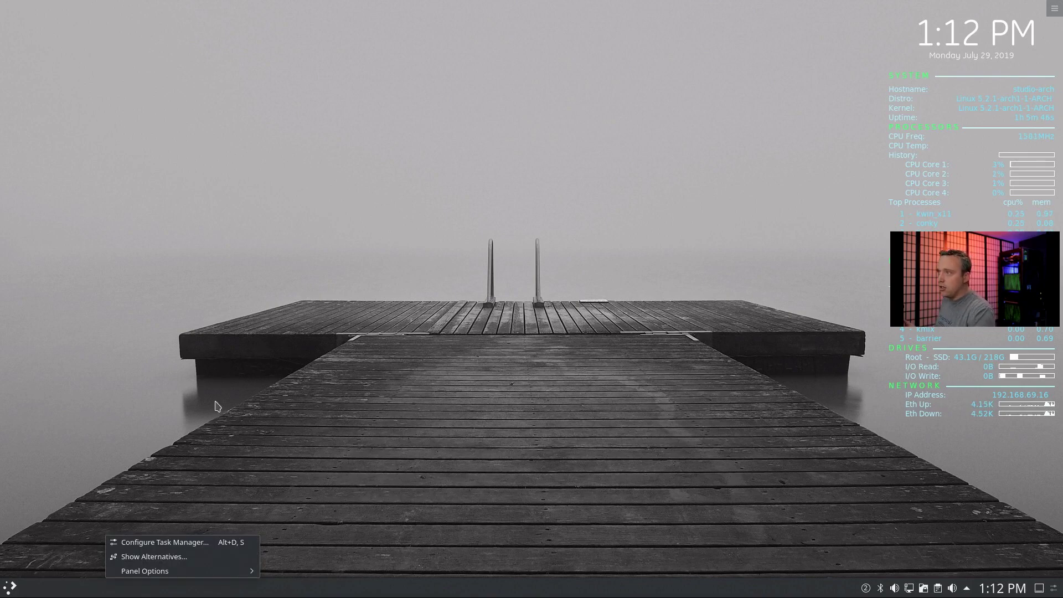
# Restart the computer to test Conky's autostart, and close the Barrier window after the desktop loads
pyautogui.click(12, 588)
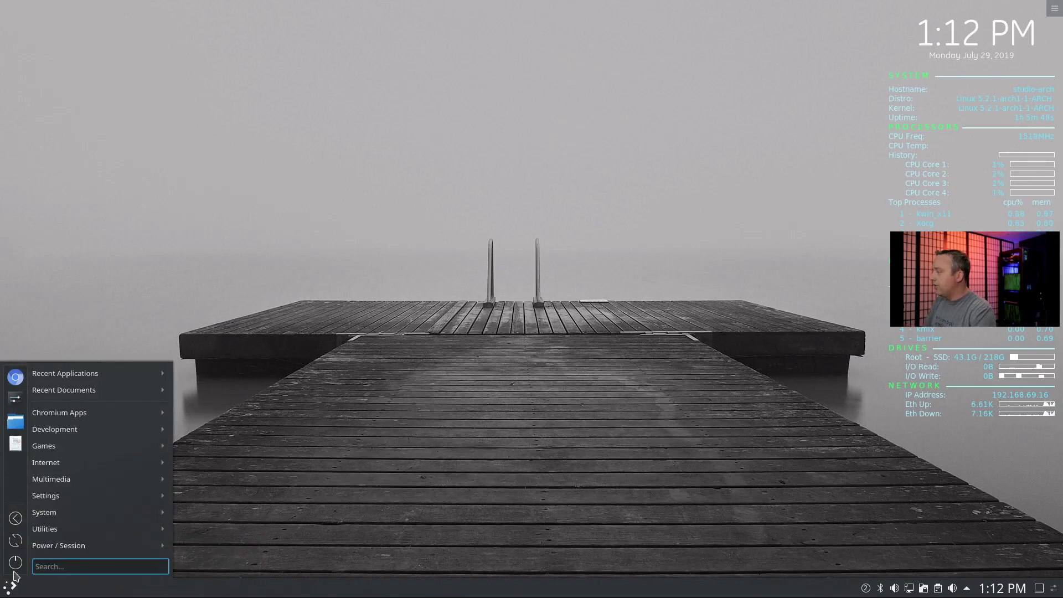
pyautogui.click(18, 543)
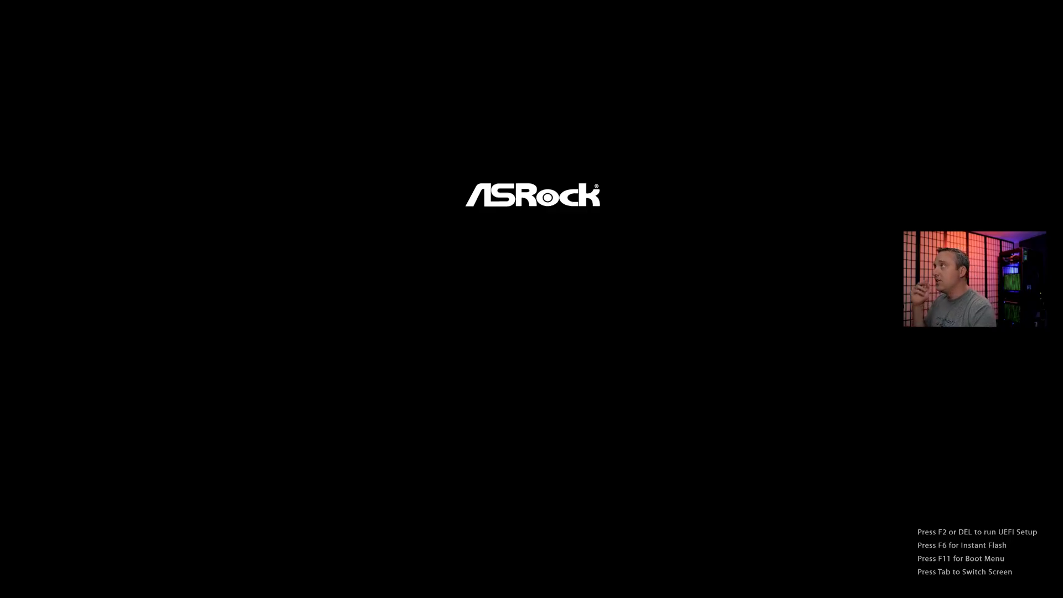
pyautogui.press('Return')
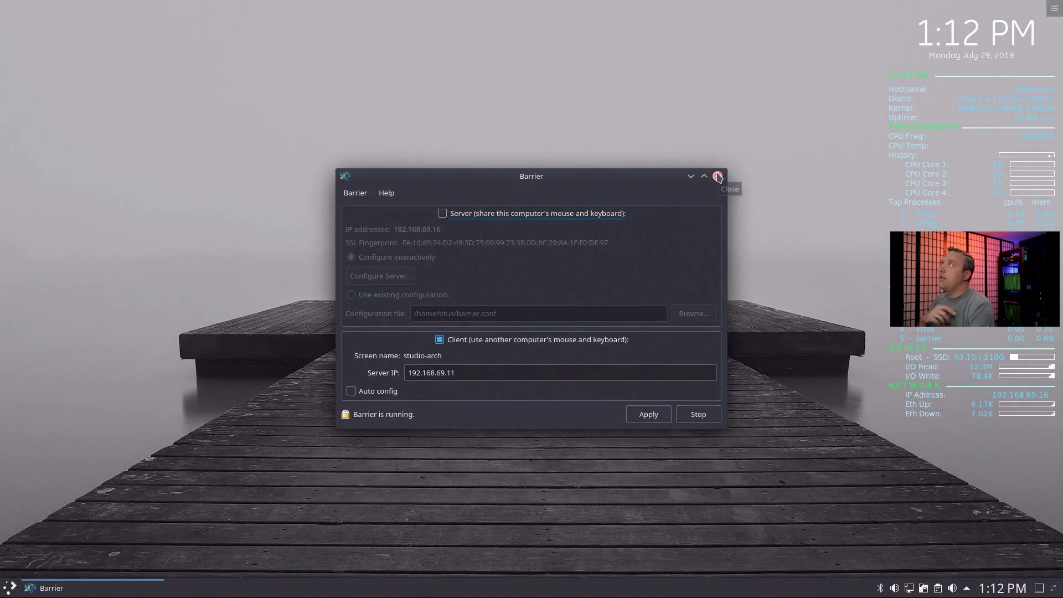
pyautogui.click(716, 176)
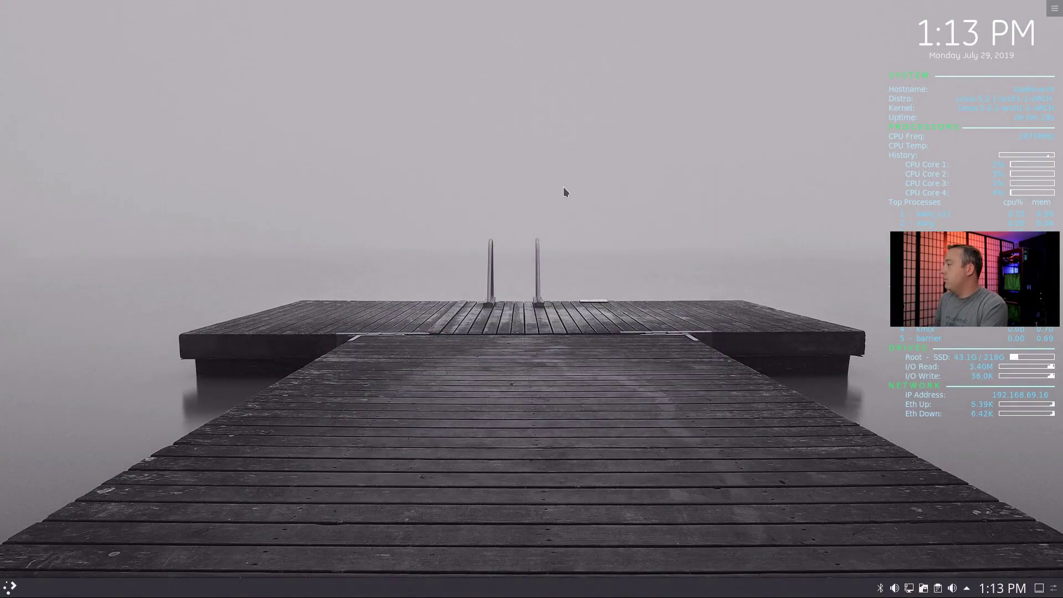